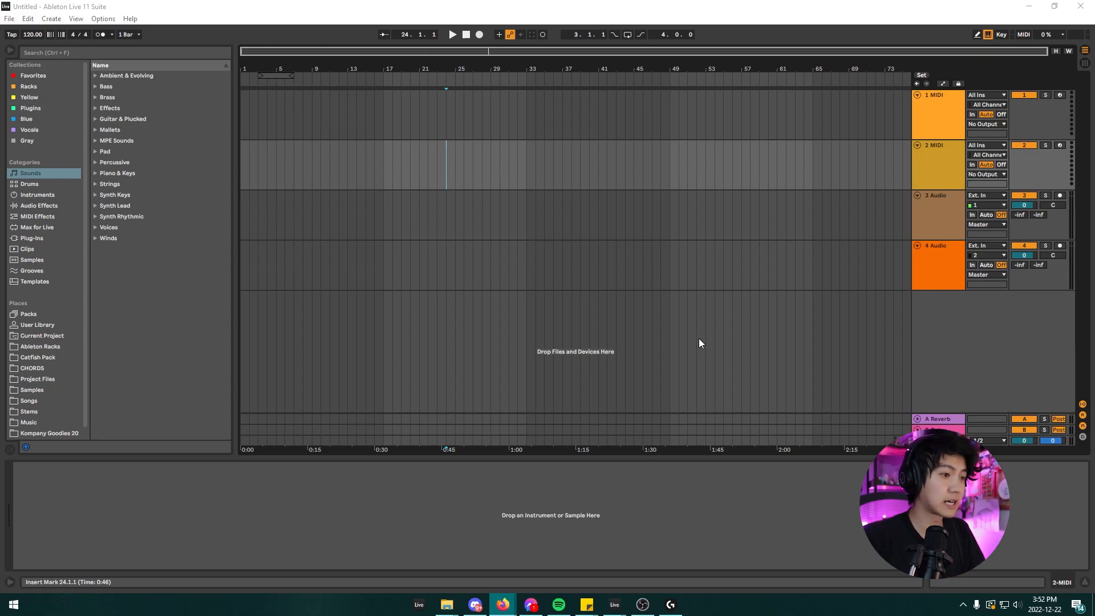
Step: Load a Utility device from the browser onto the 3 Audio track
left_click(934, 232)
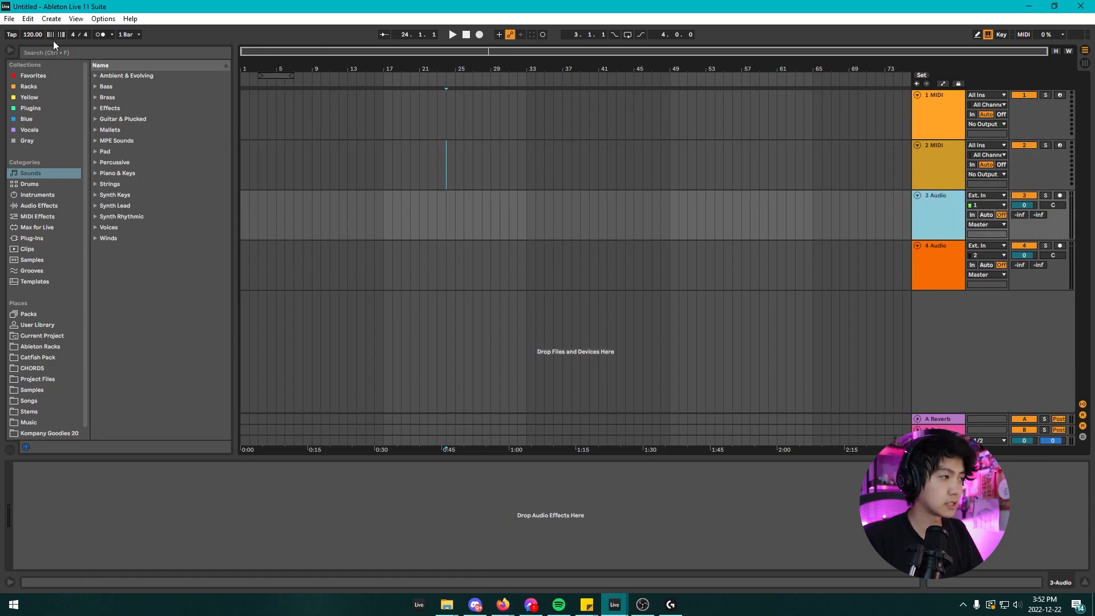
left_click(127, 56)
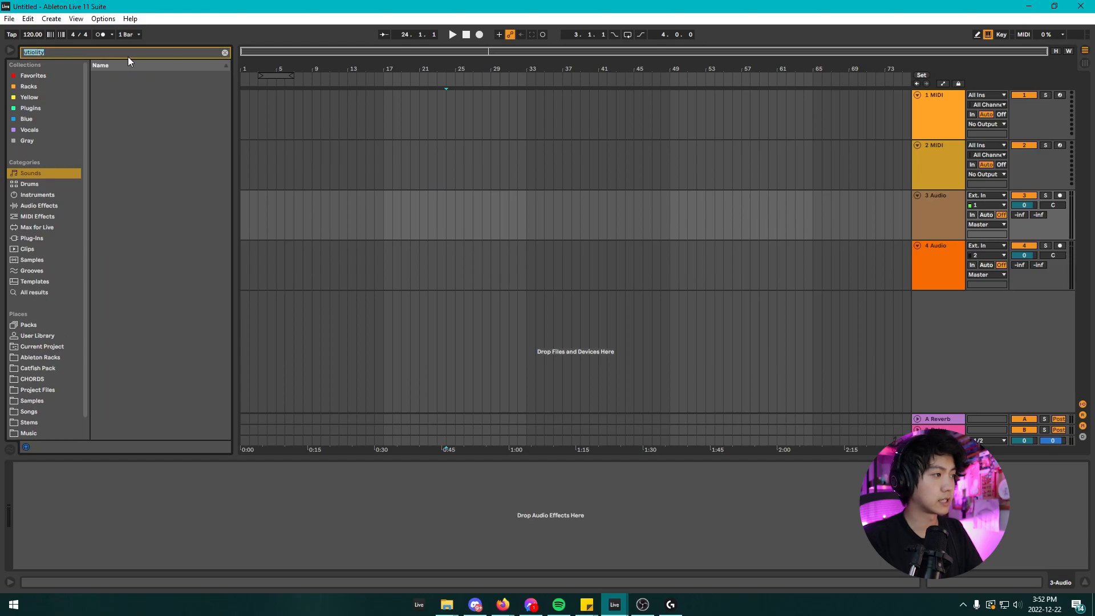
type("utility")
left_click(41, 290)
left_click(128, 76)
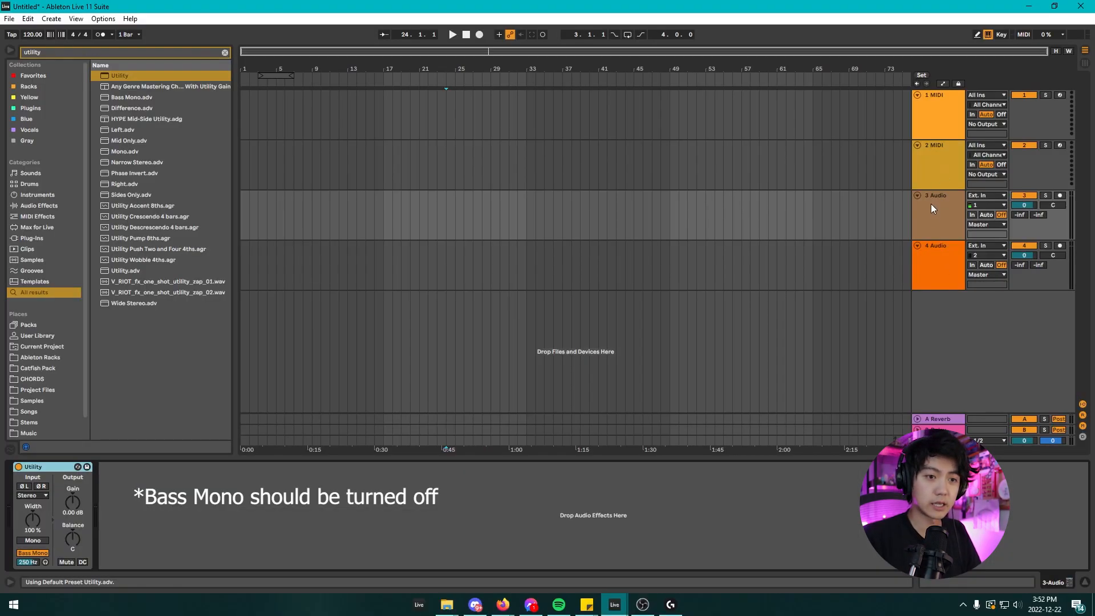
Step: Save 3 Audio as the default audio track, replacing the existing default
right_click(931, 208)
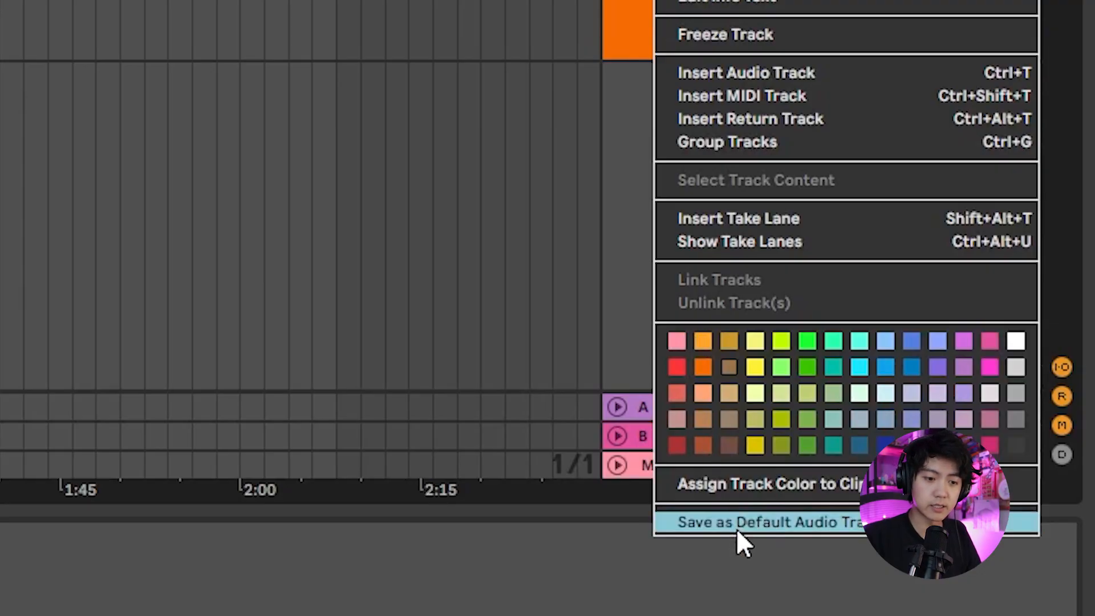
left_click(736, 524)
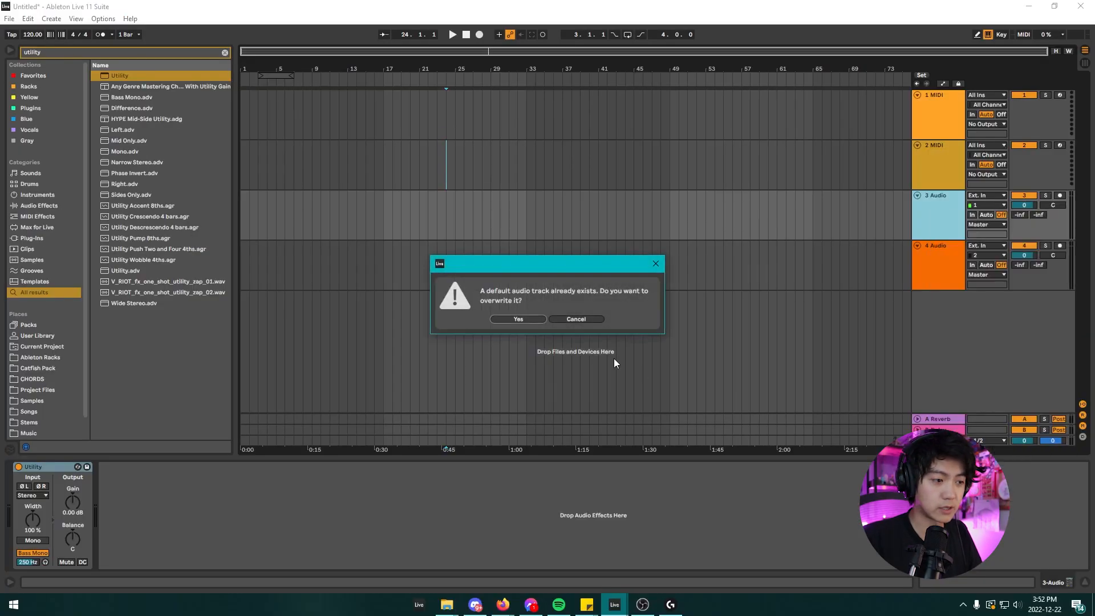
left_click(518, 319)
Step: Insert new audio tracks after 4 Audio to verify they load with Utility
left_click(935, 269)
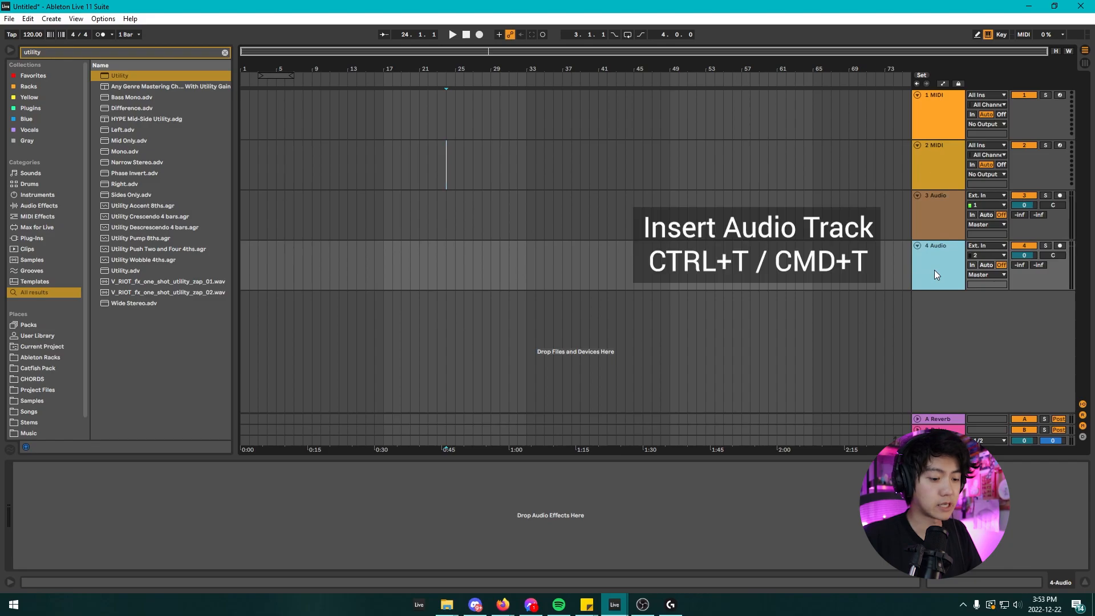
key("ctrl+t")
key("ctrl+t")
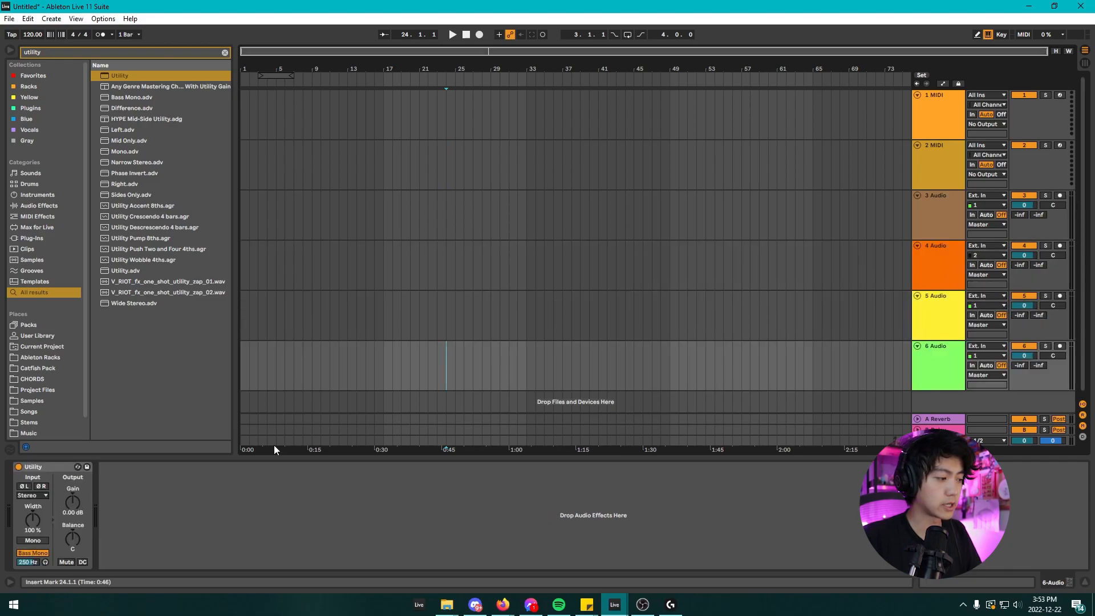
left_click(938, 350)
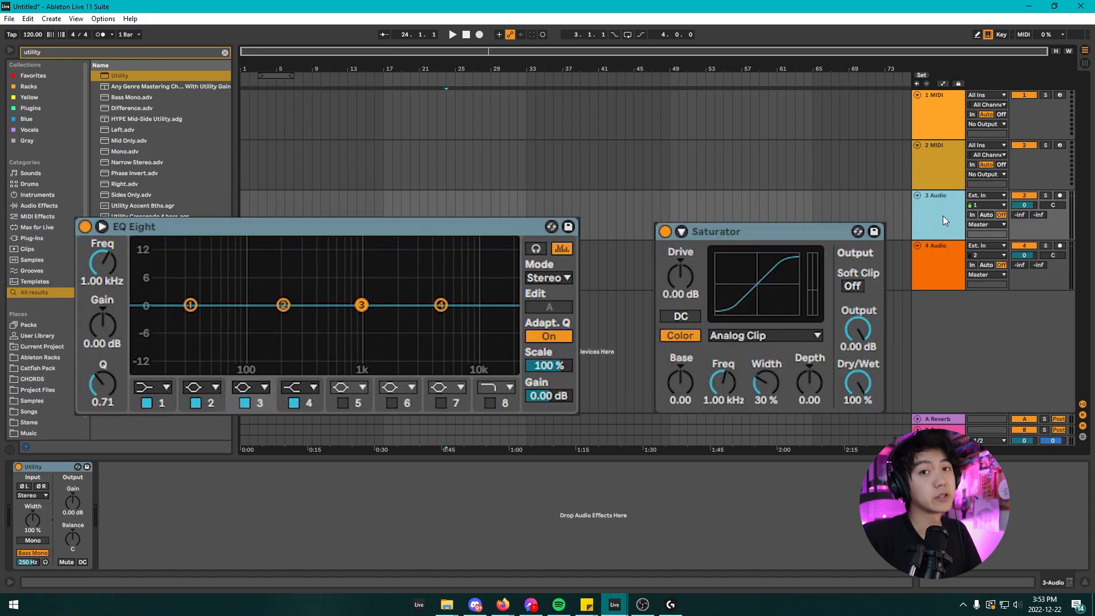
Step: Group the 1 MIDI track and name the group KICKSNARE
left_click(934, 127)
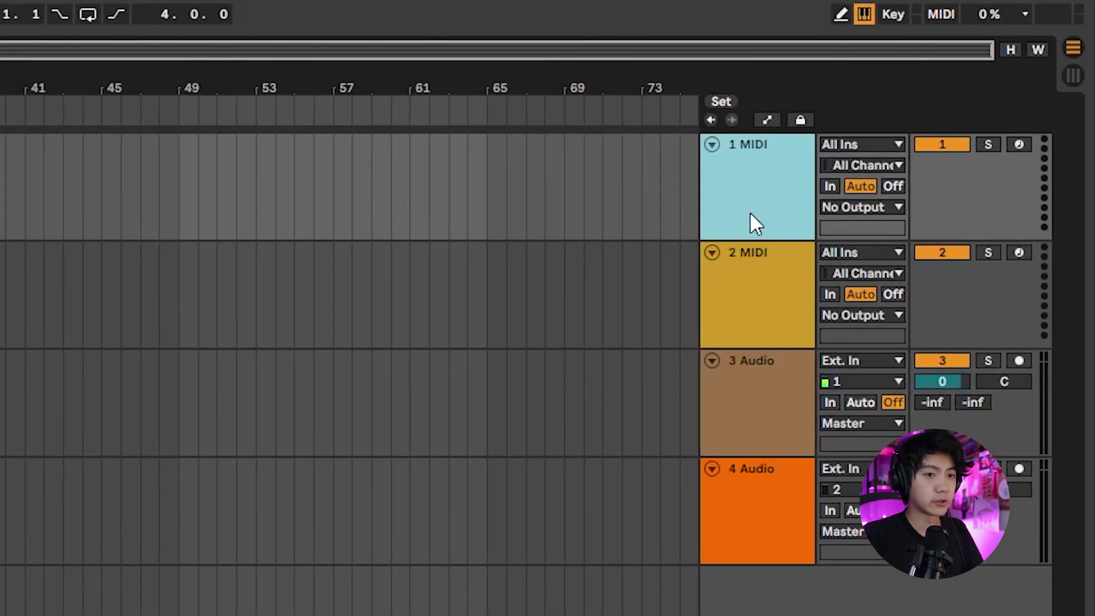
key("ctrl+g")
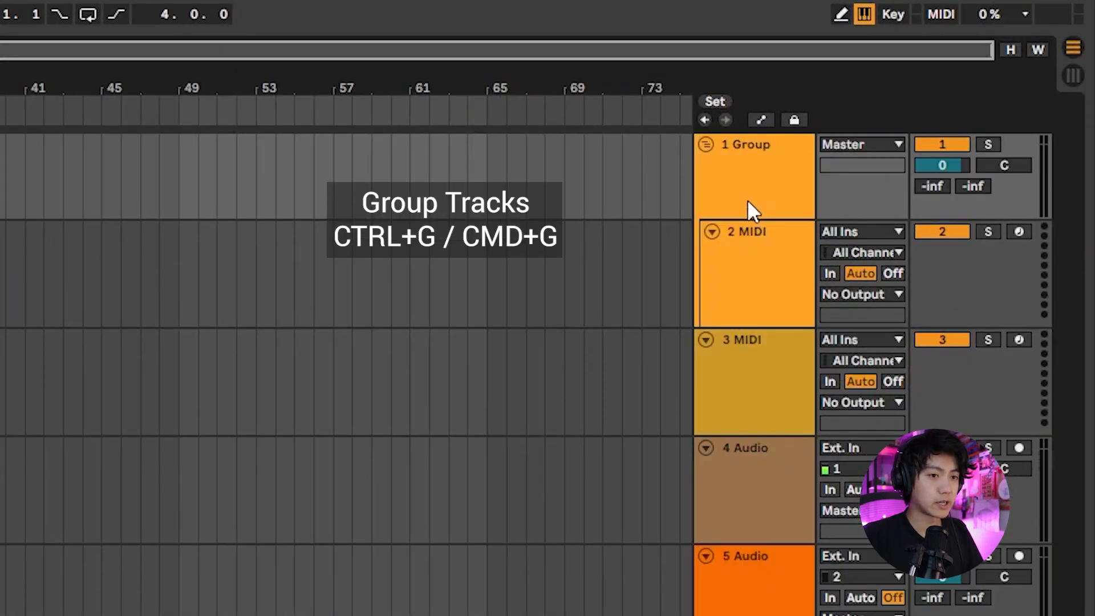
left_click(754, 189)
key("ctrl+r")
type("KICK")
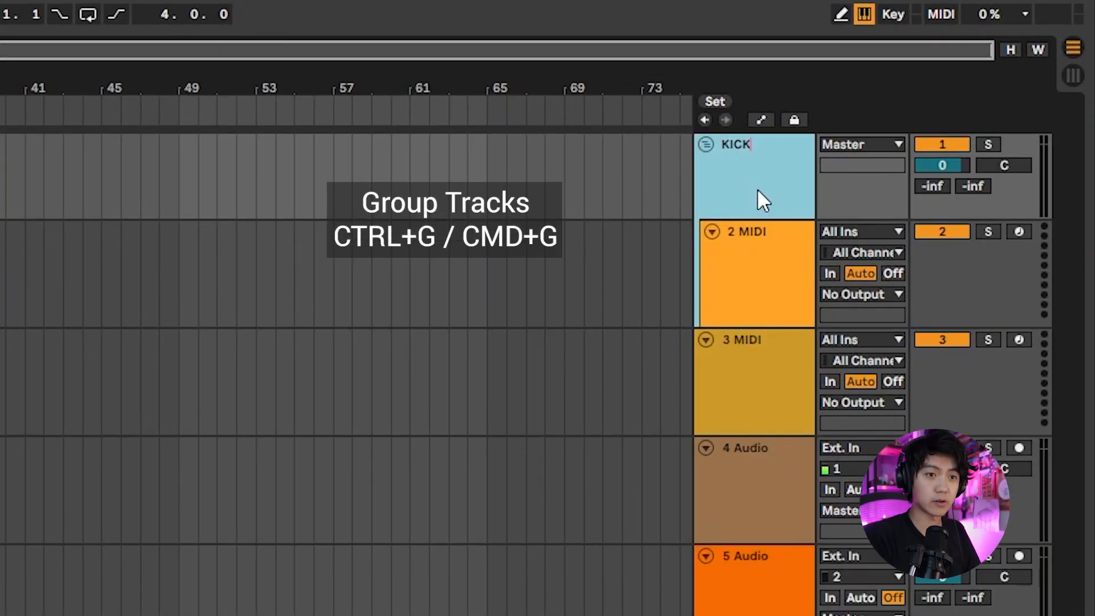
type("SNARE")
key("Return")
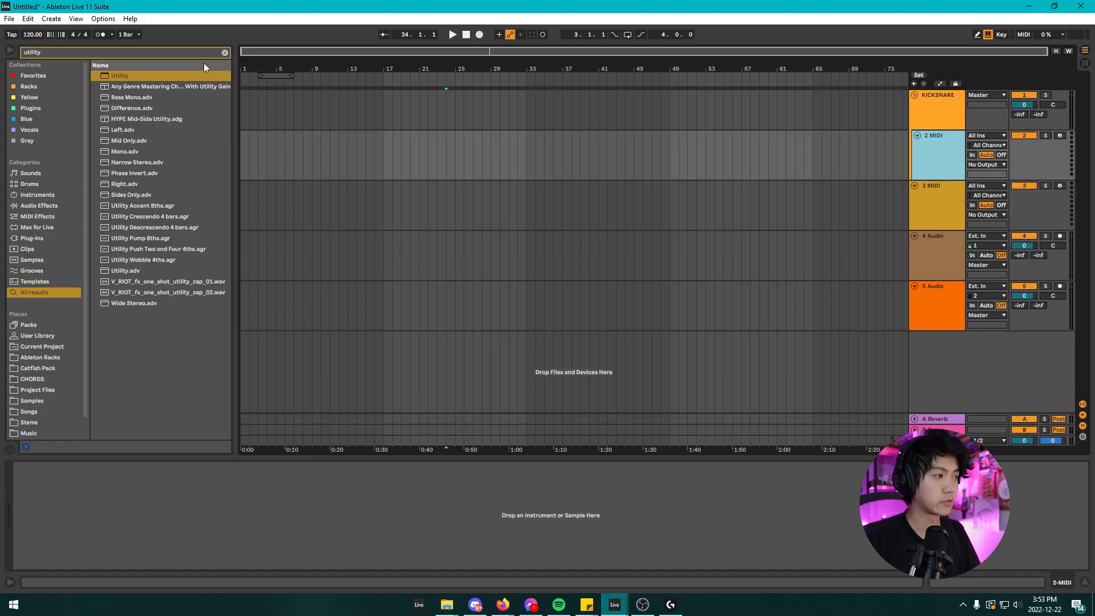
Step: Load Drum Rack onto the grouped MIDI track and rename it Kick
left_click(196, 55)
type("drum")
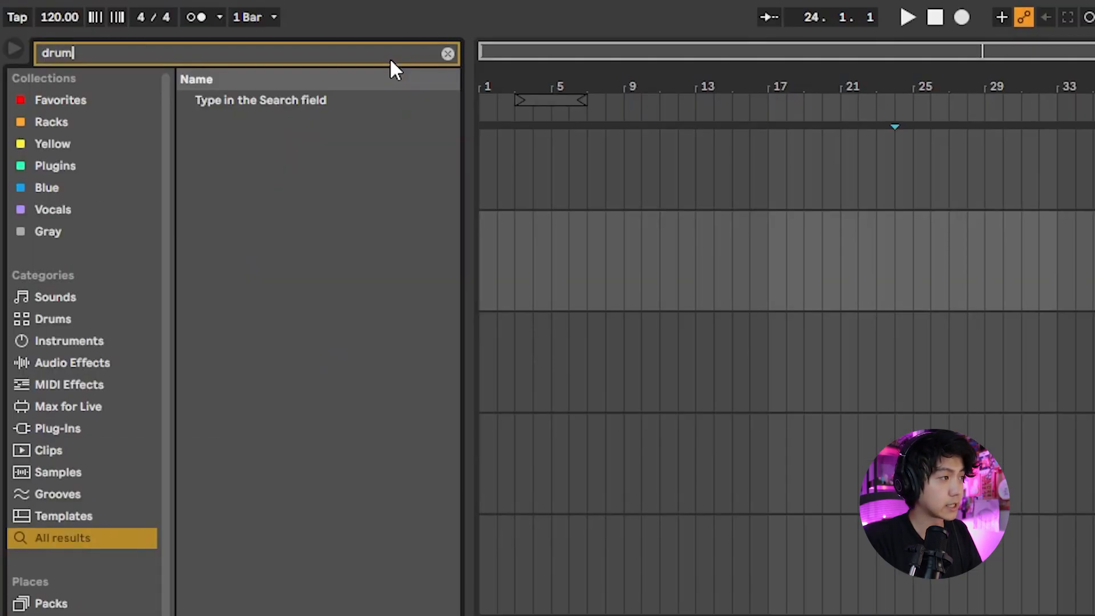
type(" rack")
key("Down")
key("Return")
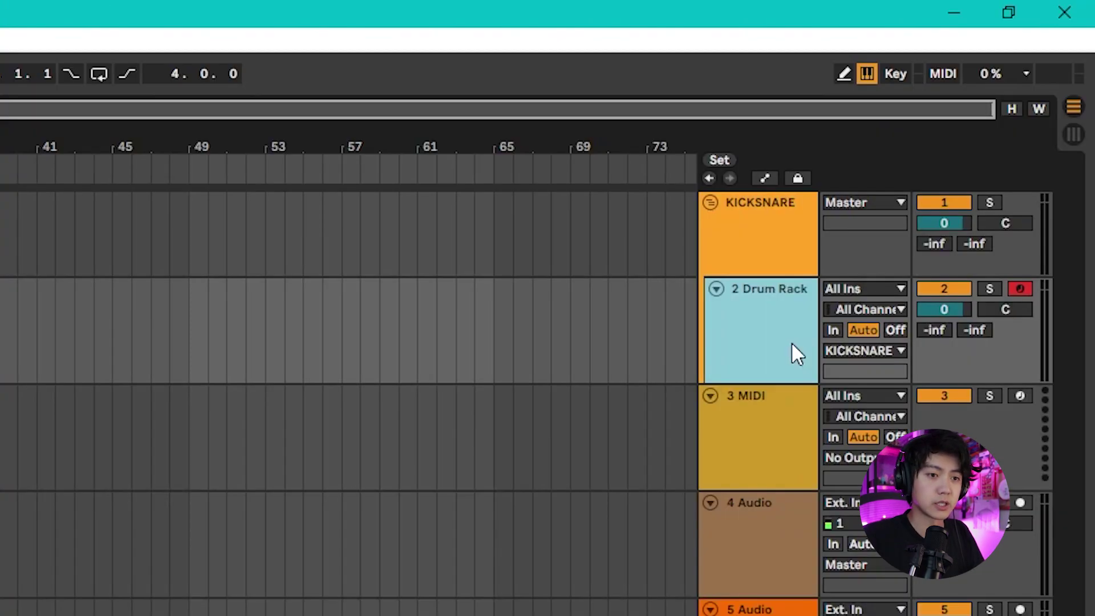
key("ctrl+r")
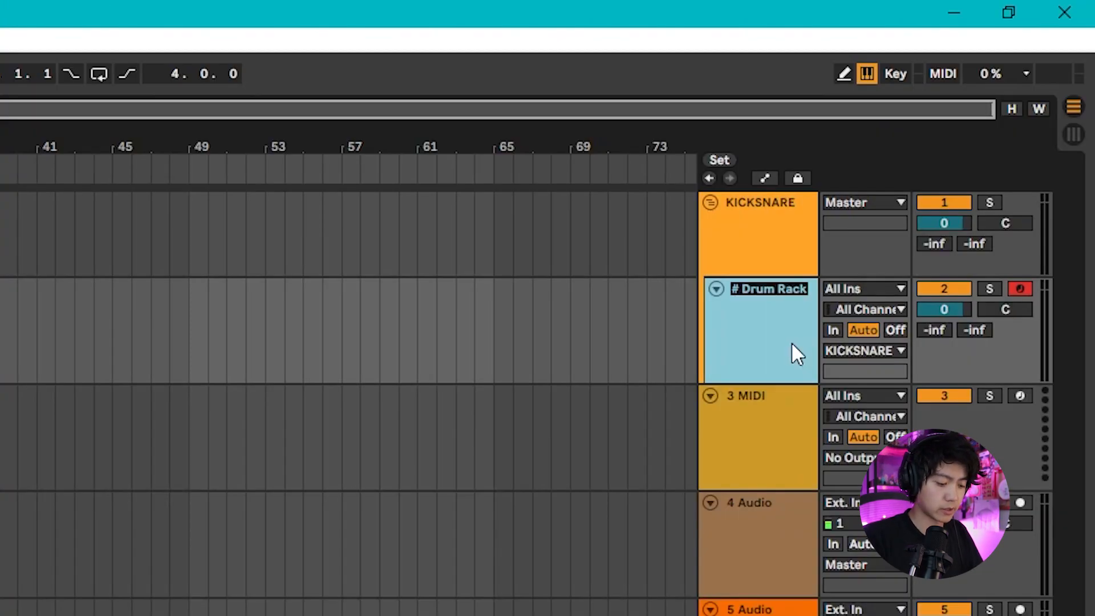
type("Kick")
key("Return")
Step: Duplicate Kick as Snare/Clap and select the leftover 4 MIDI track
key("ctrl+d")
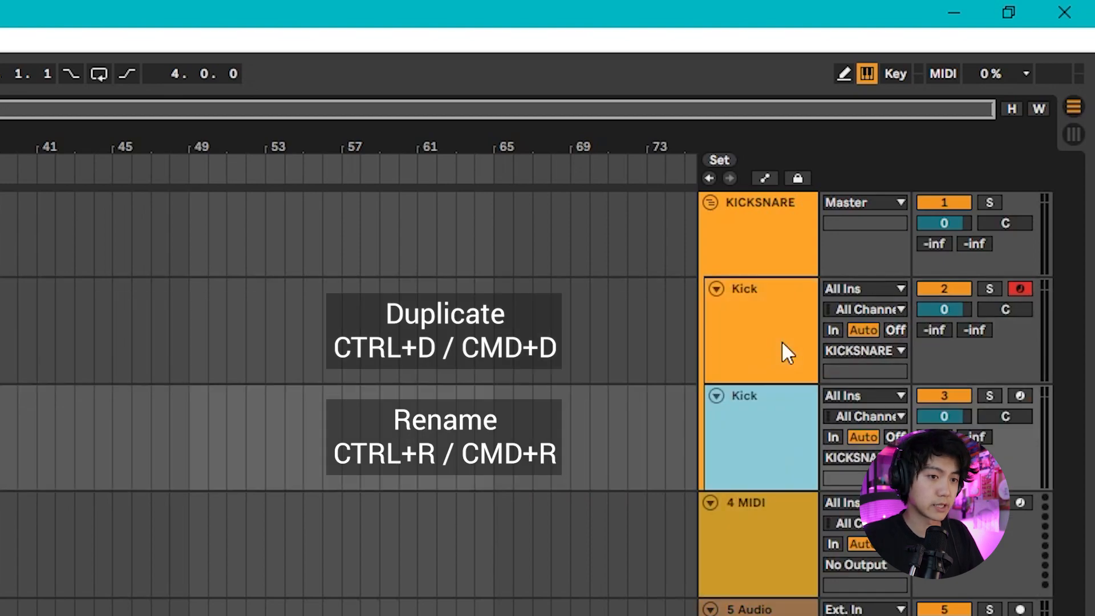
key("ctrl+r")
type("Snare")
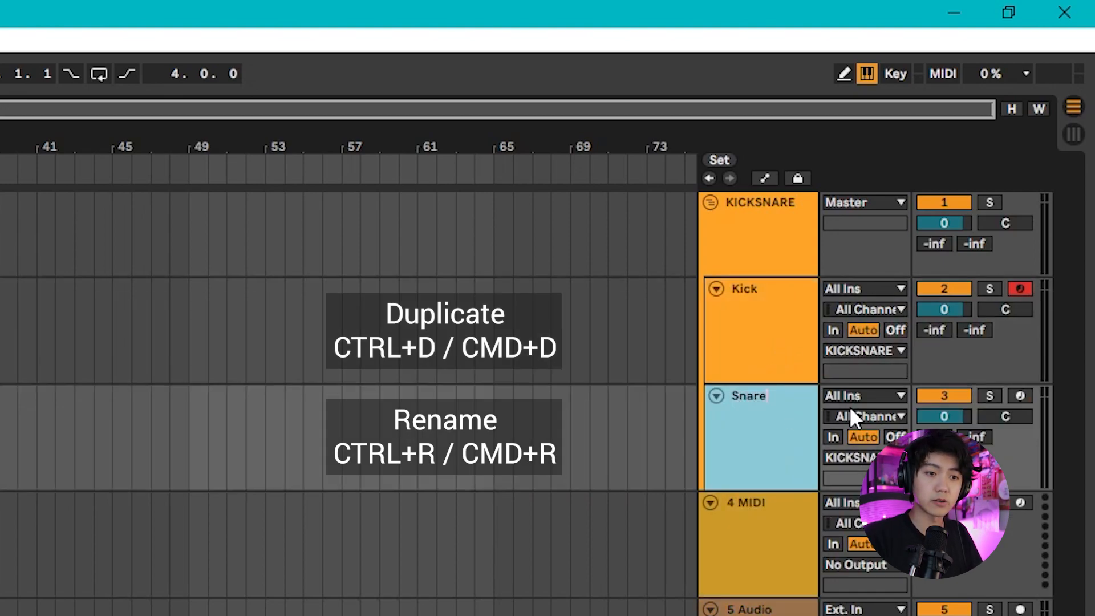
key("Return")
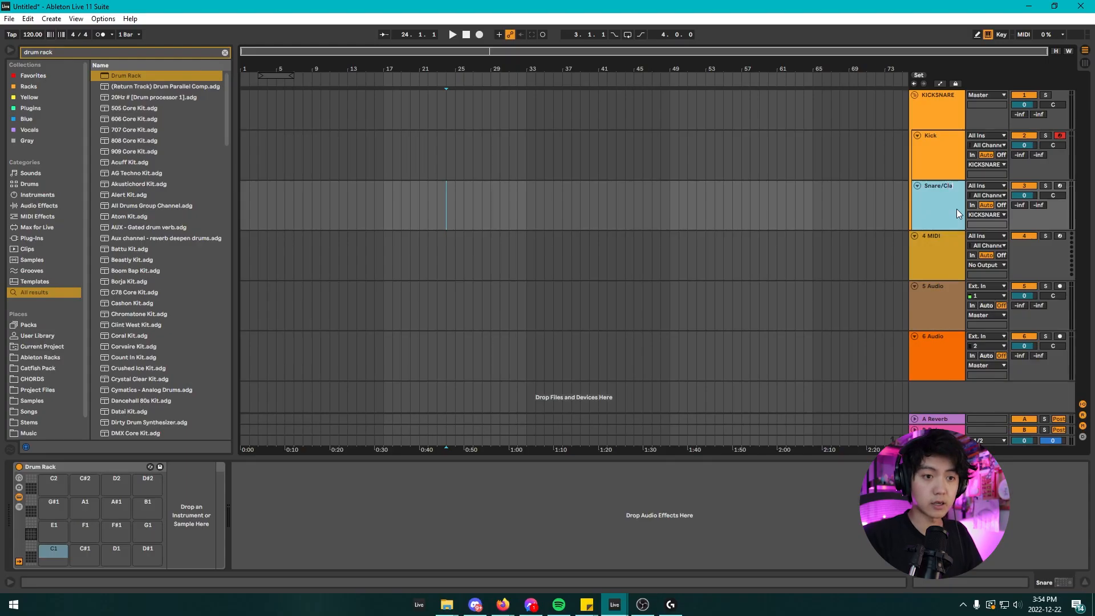
left_click(940, 266)
Step: Delete 4 MIDI, group 4 Audio as Cymbals, and fold the KICKSNARE group
key("Delete")
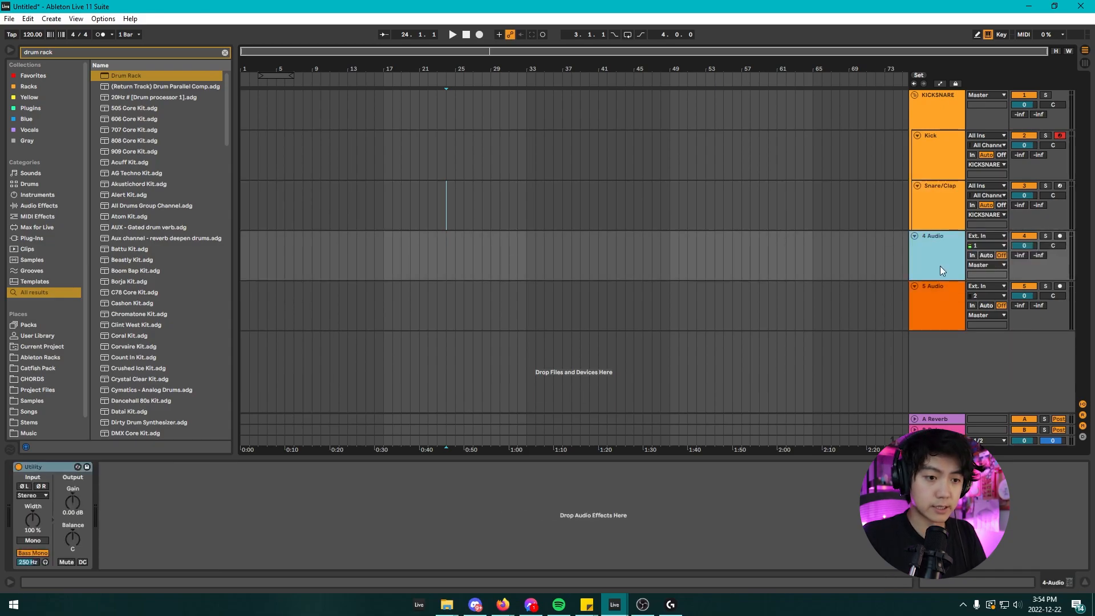
key("ctrl+g")
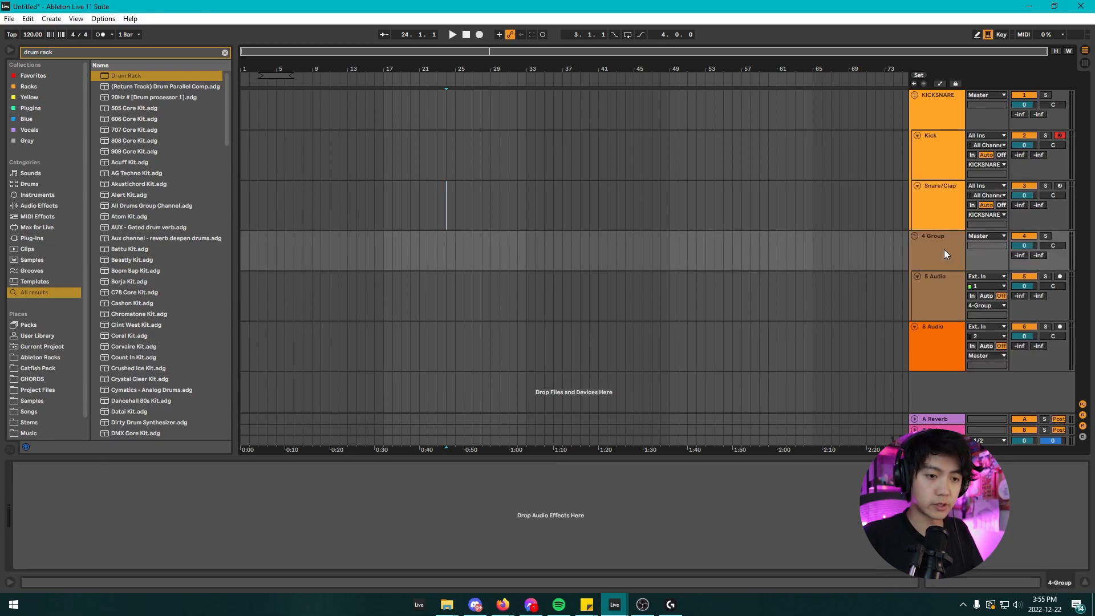
type("Cymbal")
key("Return")
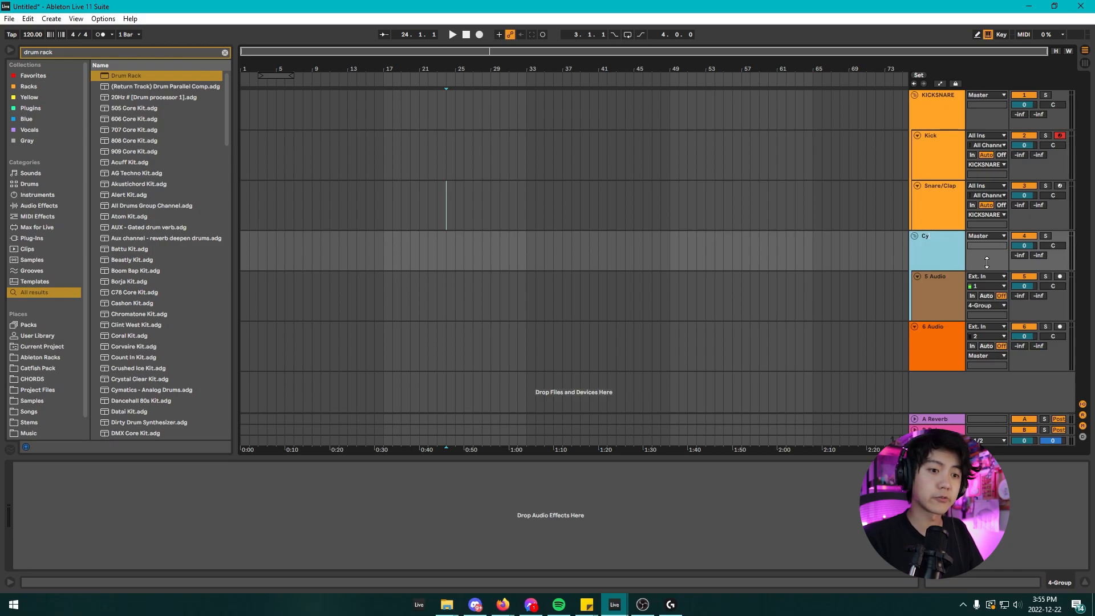
key("Return")
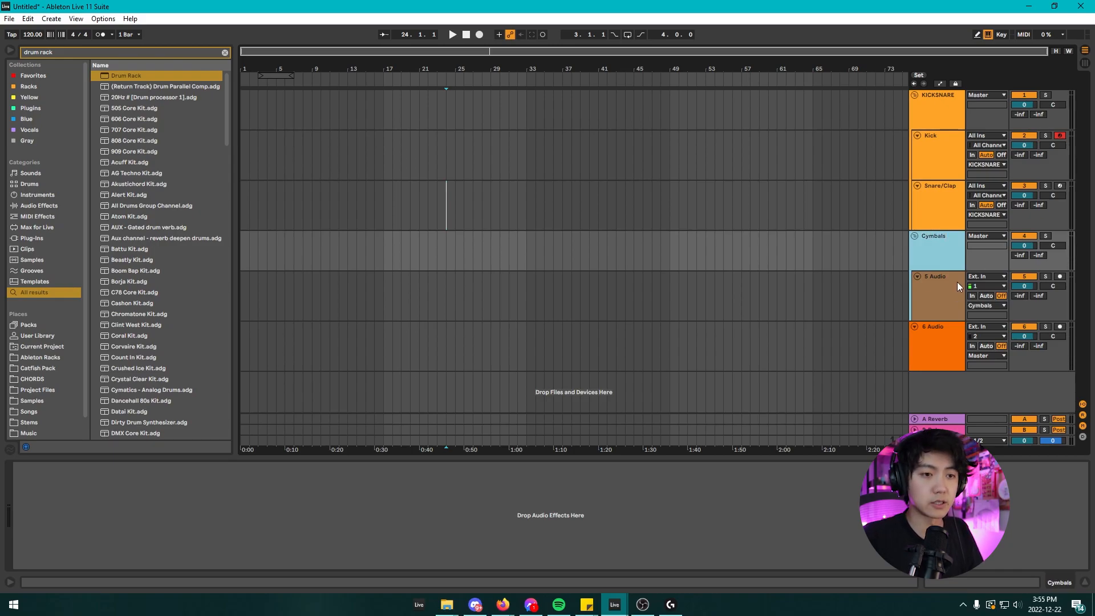
left_click(914, 96)
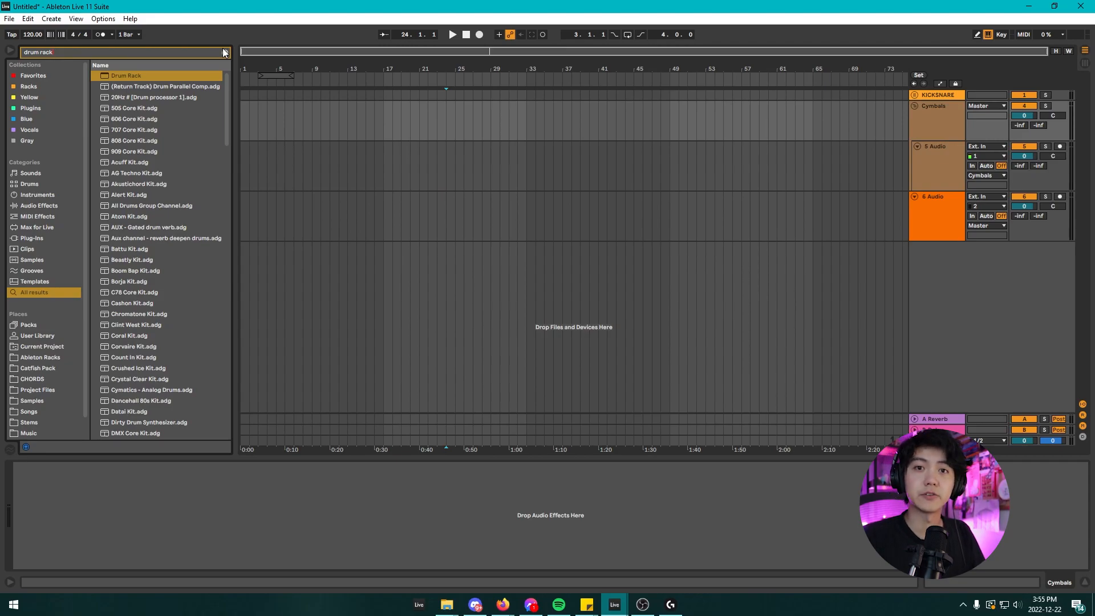
type("eq")
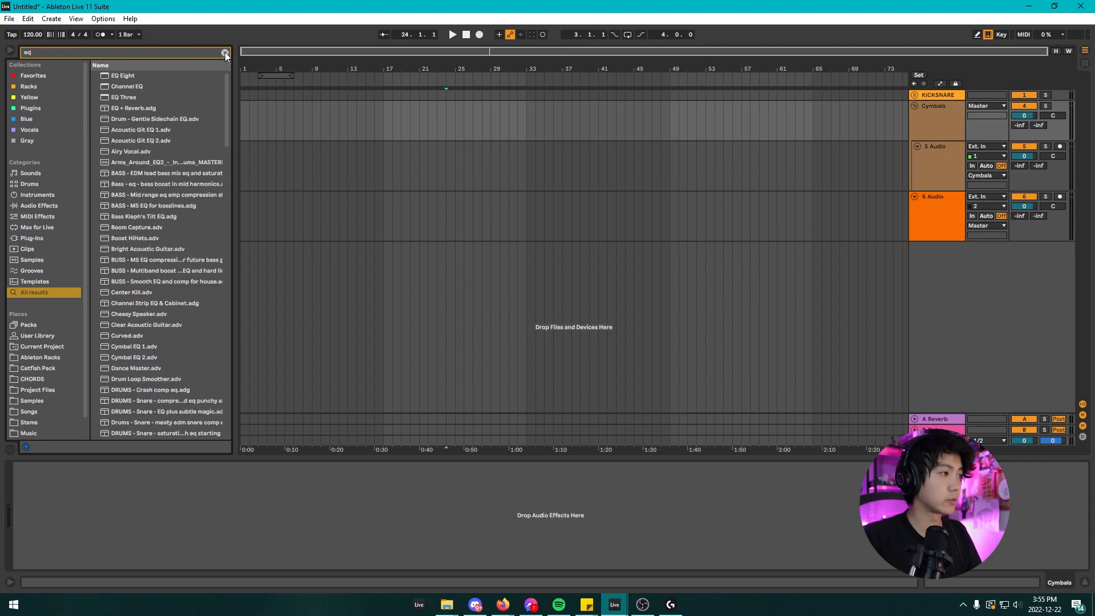
Step: Load EQ Eight on Cymbals with band 1 as a high-pass around 271 Hz
double_click(182, 76)
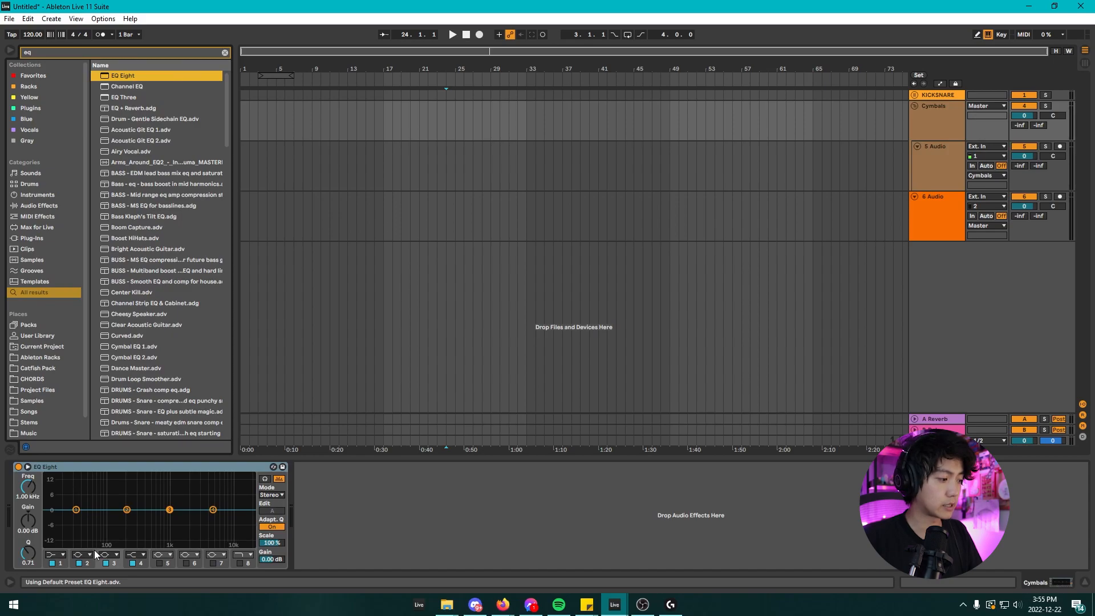
left_click(63, 555)
left_click_drag(28, 486, 28, 490)
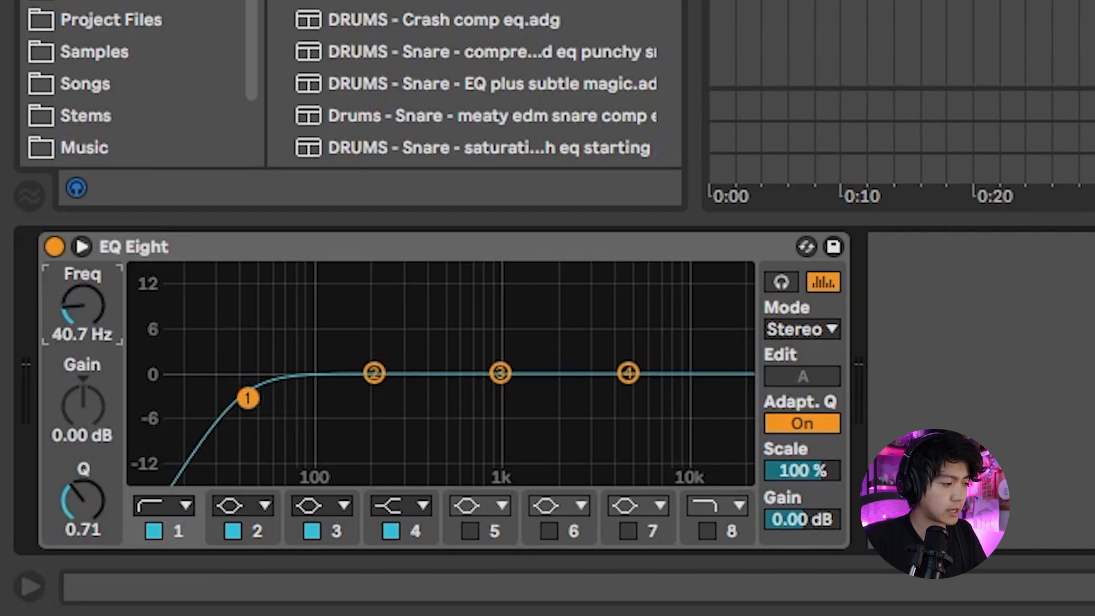
left_click_drag(129, 318, 128, 257)
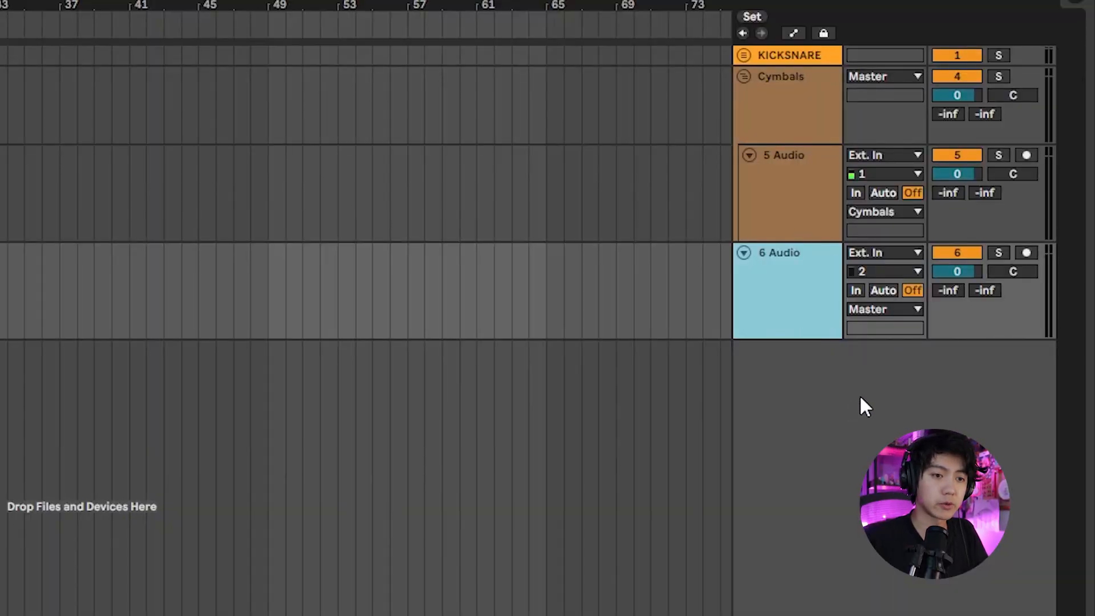
Step: Group 6 Audio as Percussion and insert a new audio track below it
key("ctrl+g")
left_click(778, 293)
key("ctrl+r")
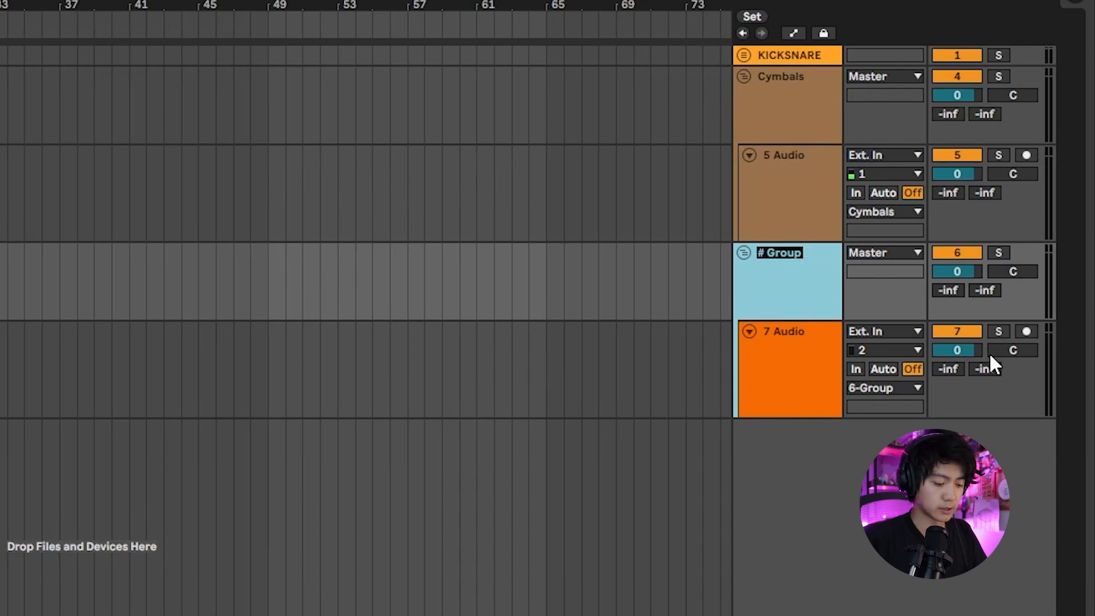
type("Per")
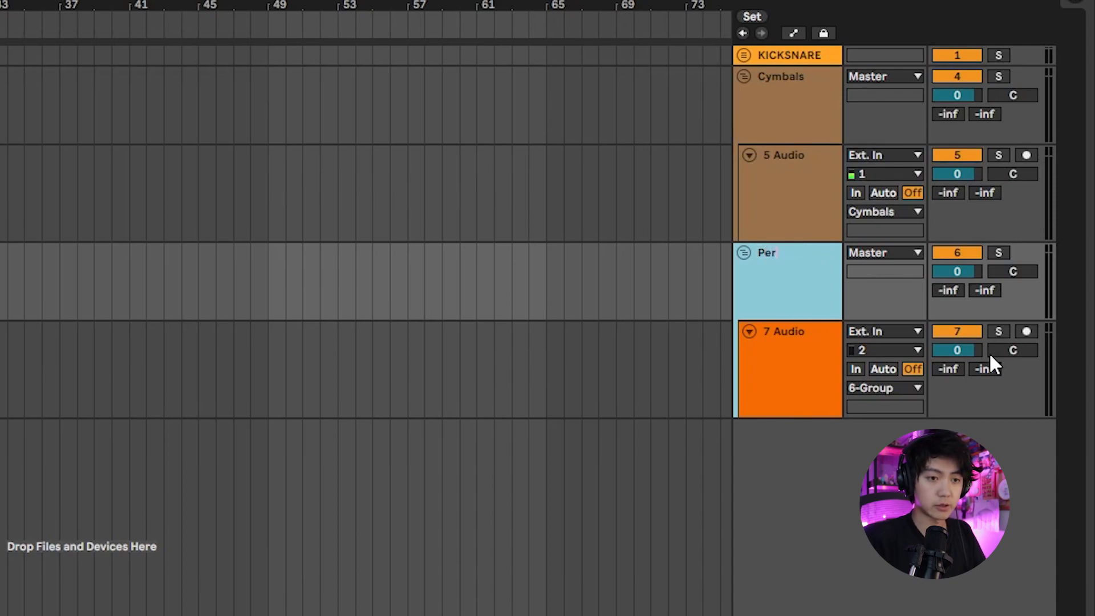
type("ion")
key("Return")
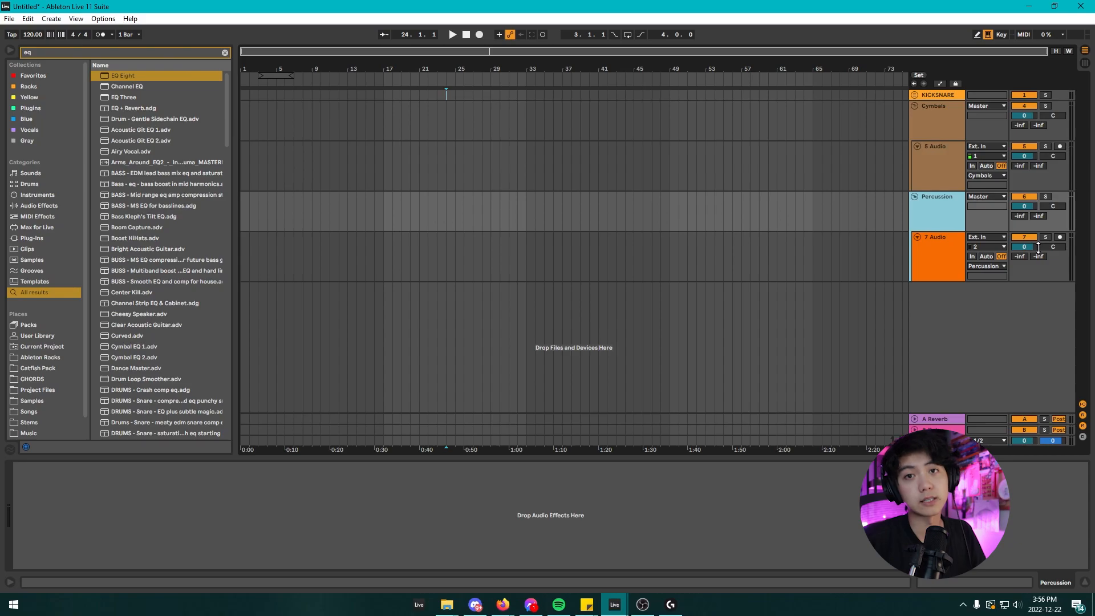
key("ctrl+t")
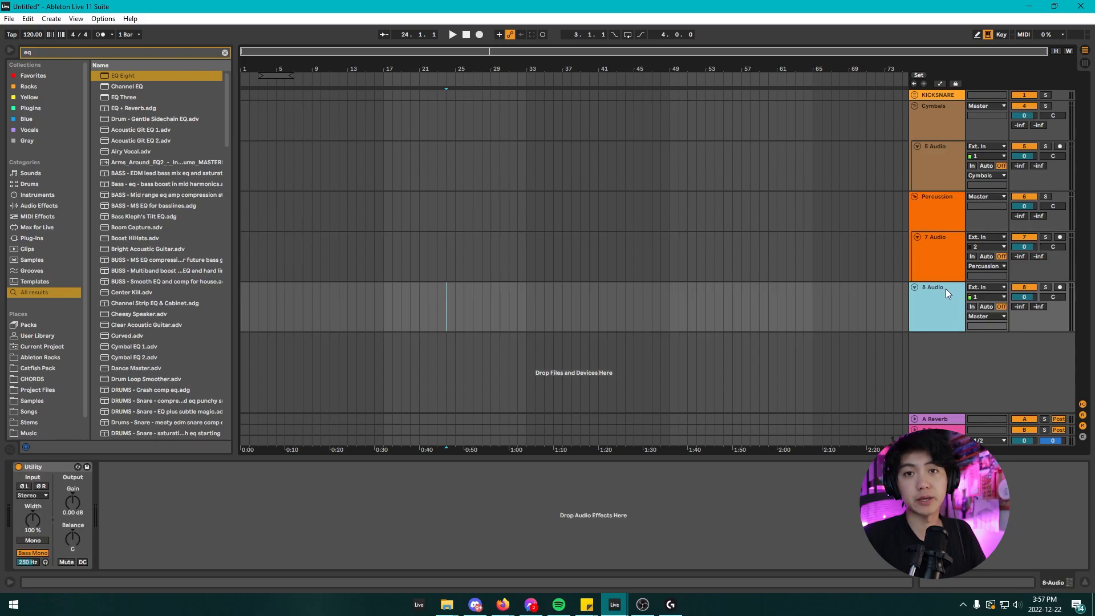
Step: Replace the empty audio track with a MIDI track grouped as Bass
key("Delete")
key("ctrl+shift+t")
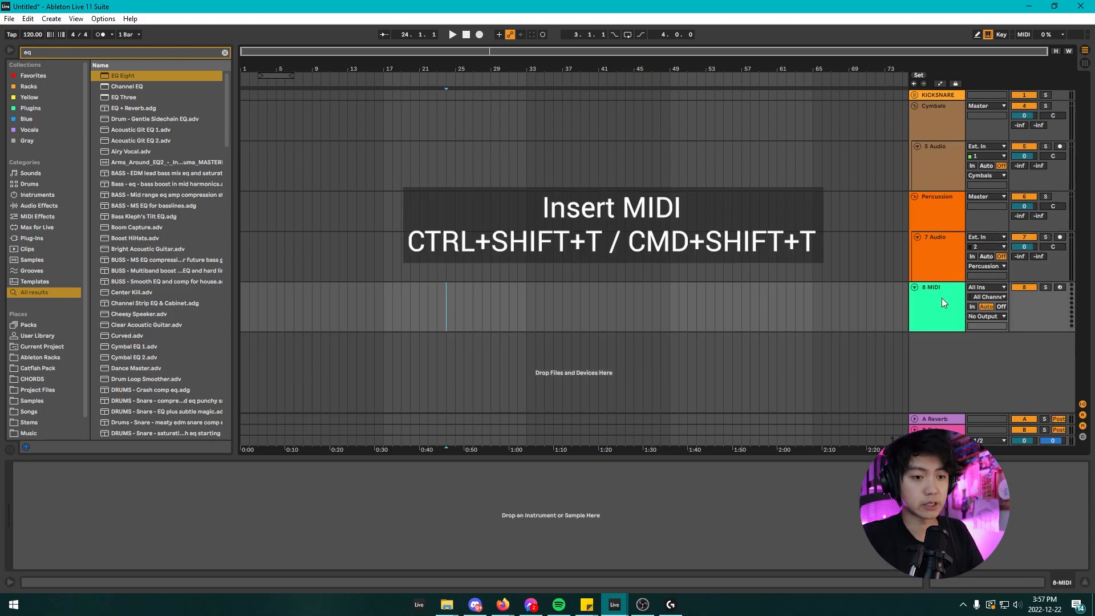
key("ctrl+g")
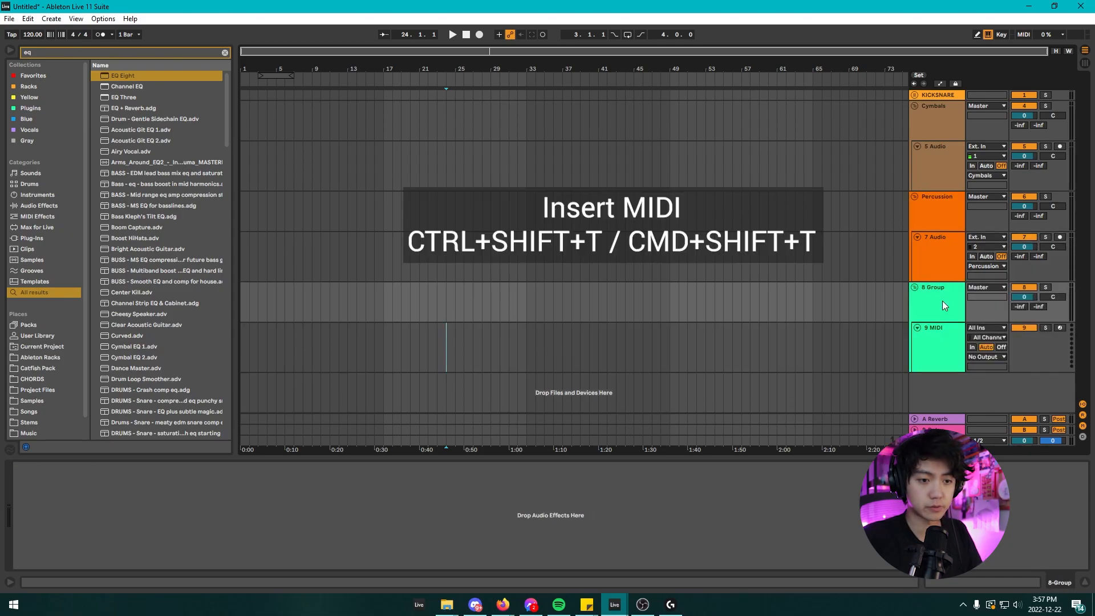
key("ctrl+r")
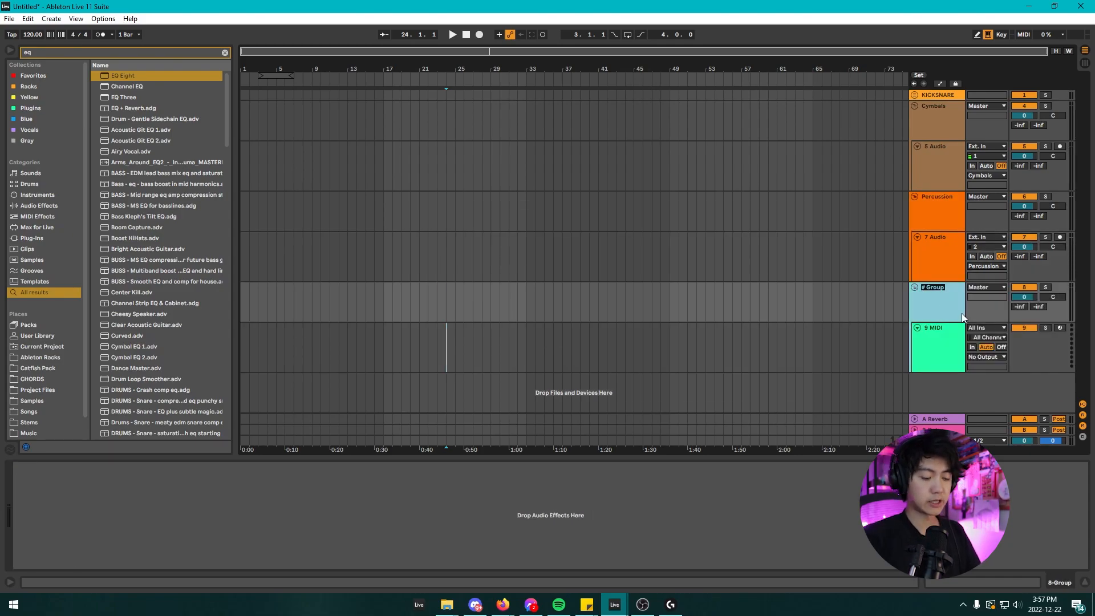
type("Ba")
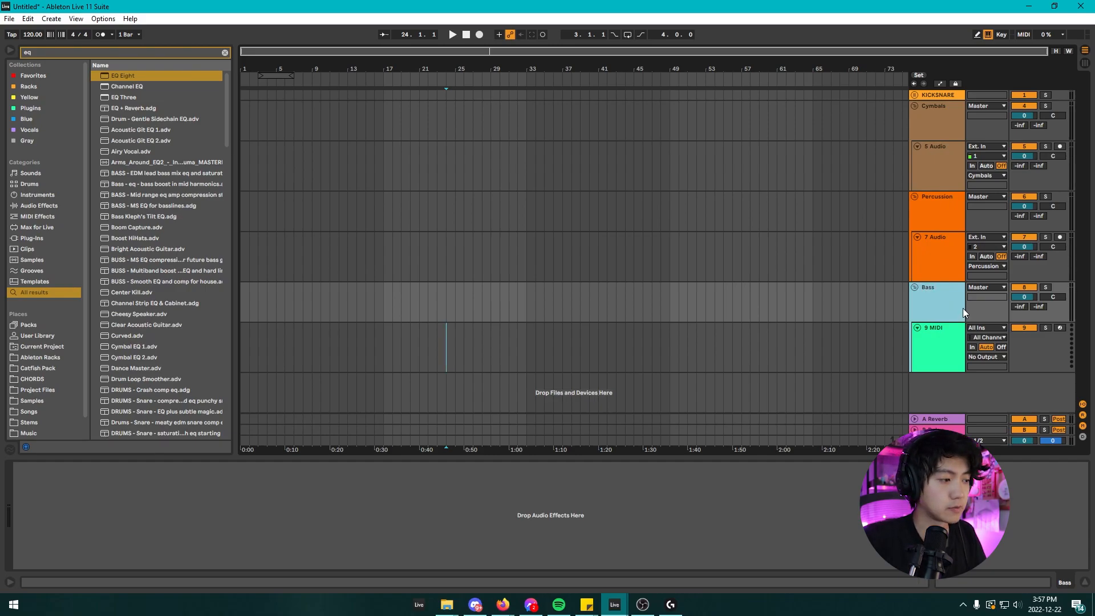
type("serum")
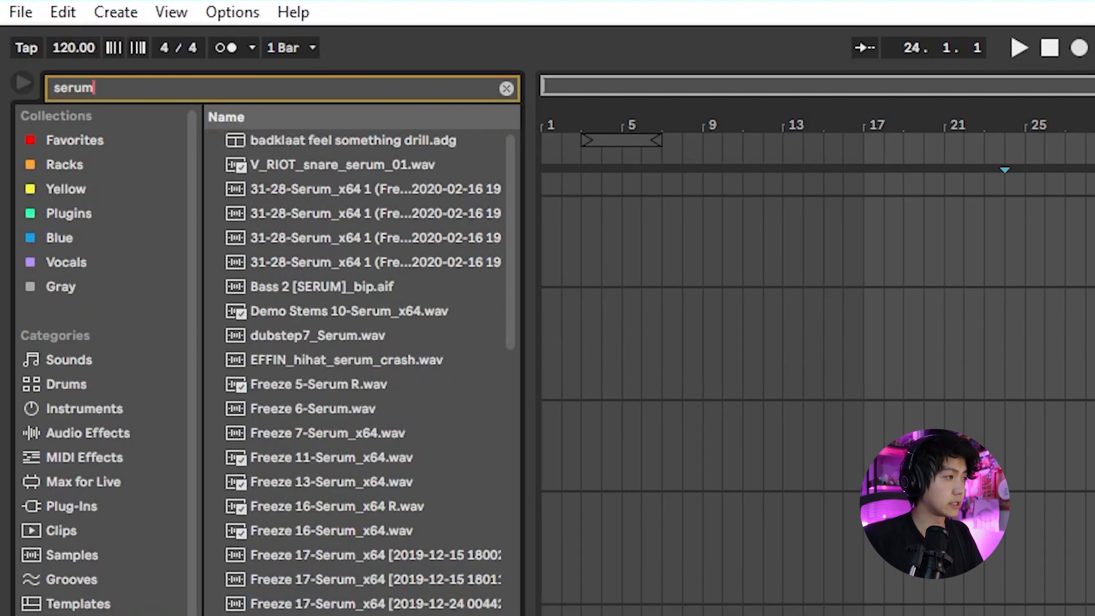
Step: Load Serum_x64 from Racks onto the Bass MIDI track and close its window
left_click(91, 164)
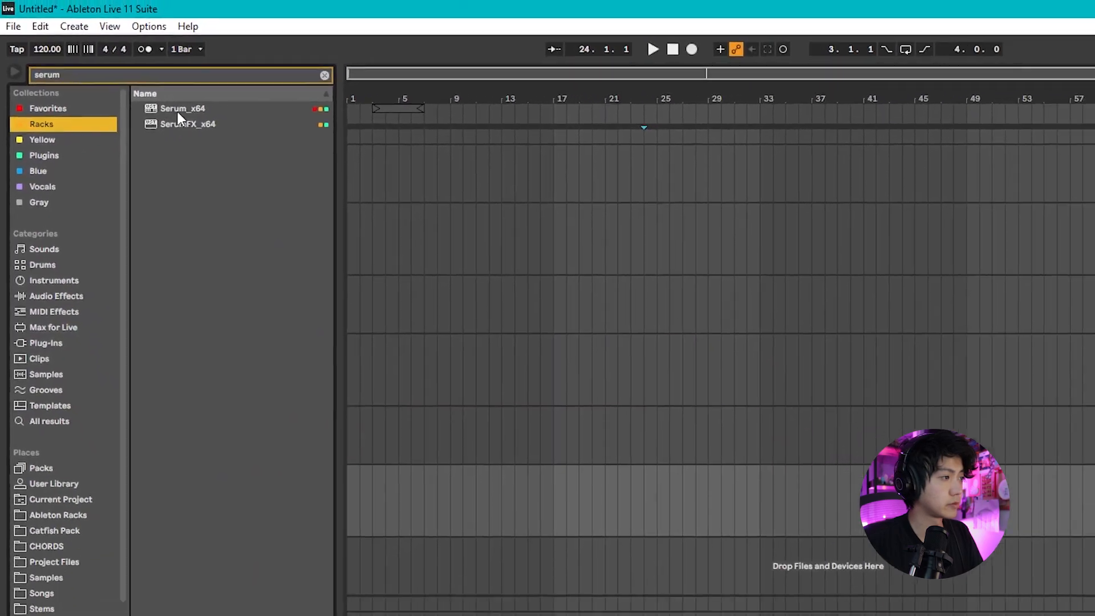
left_click_drag(126, 91, 841, 348)
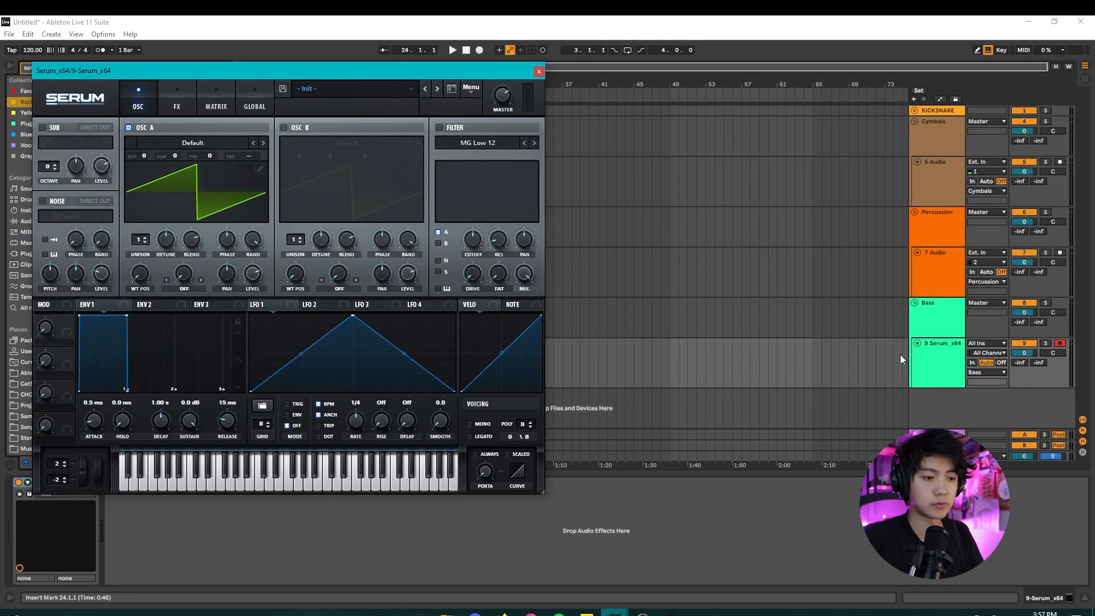
left_click(539, 72)
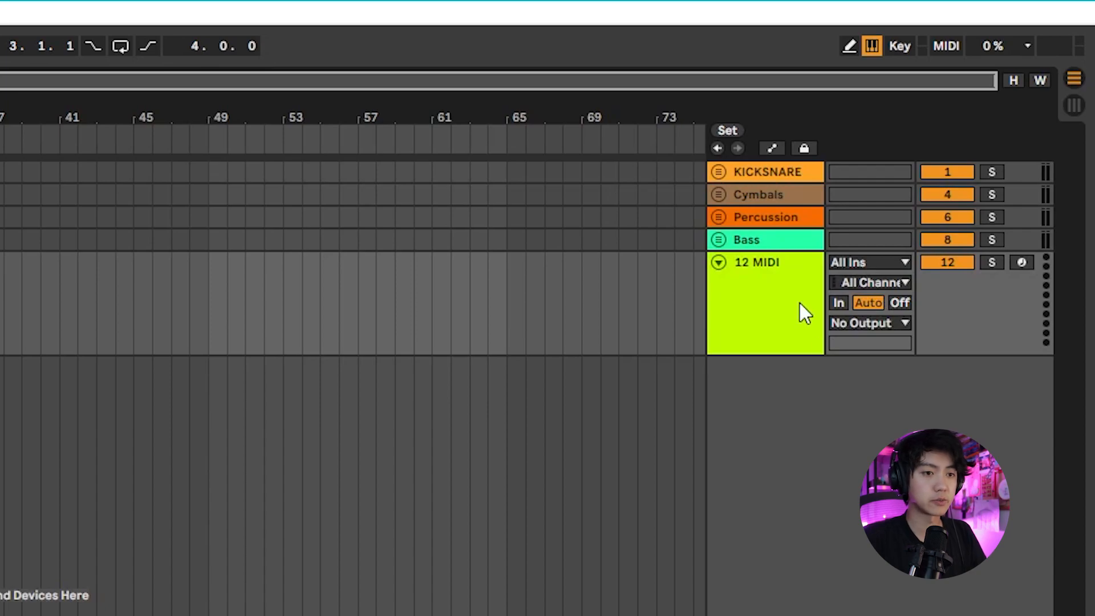
Step: Group 12 MIDI as a folded Instruments group and add a new audio track after it
left_click(800, 303)
key("ctrl+g")
type("Instruments")
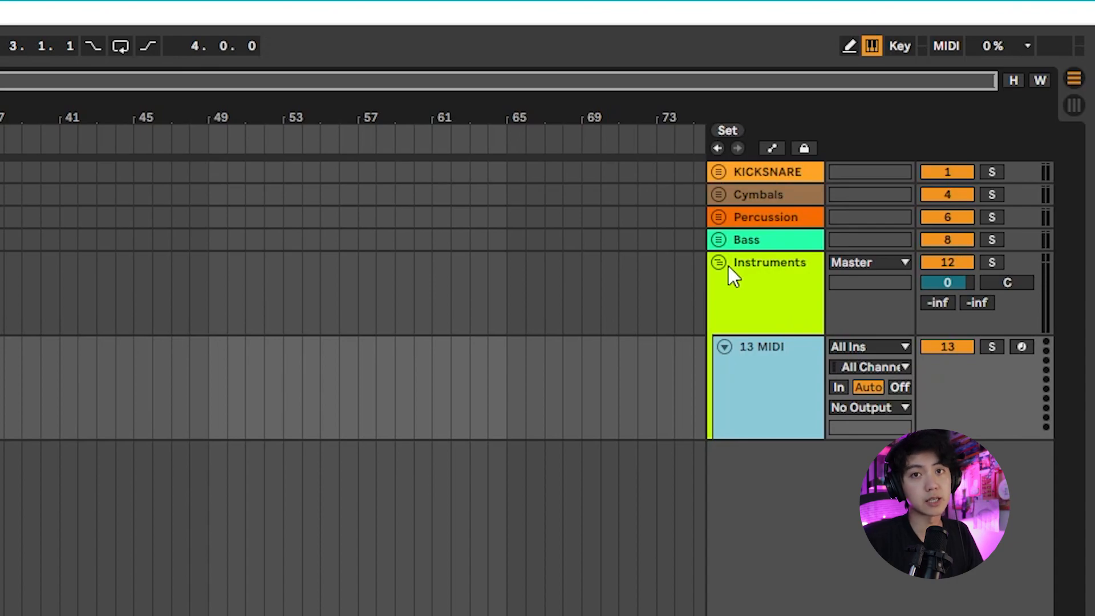
left_click(728, 266)
key("ctrl+t")
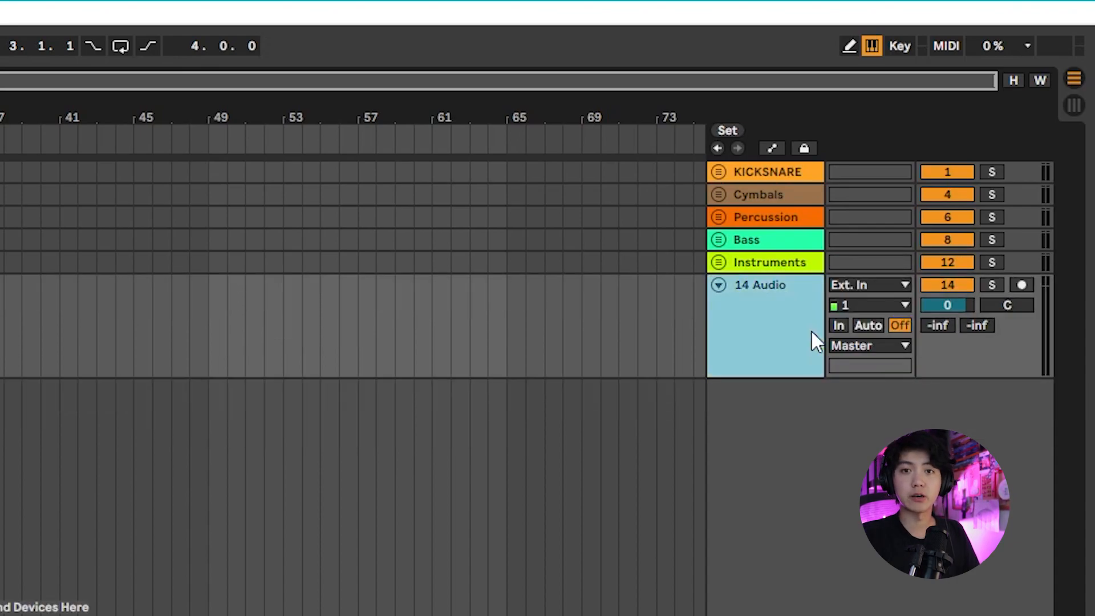
Step: Group the new audio track and rename the group Sub
key("ctrl+g")
left_click(789, 339)
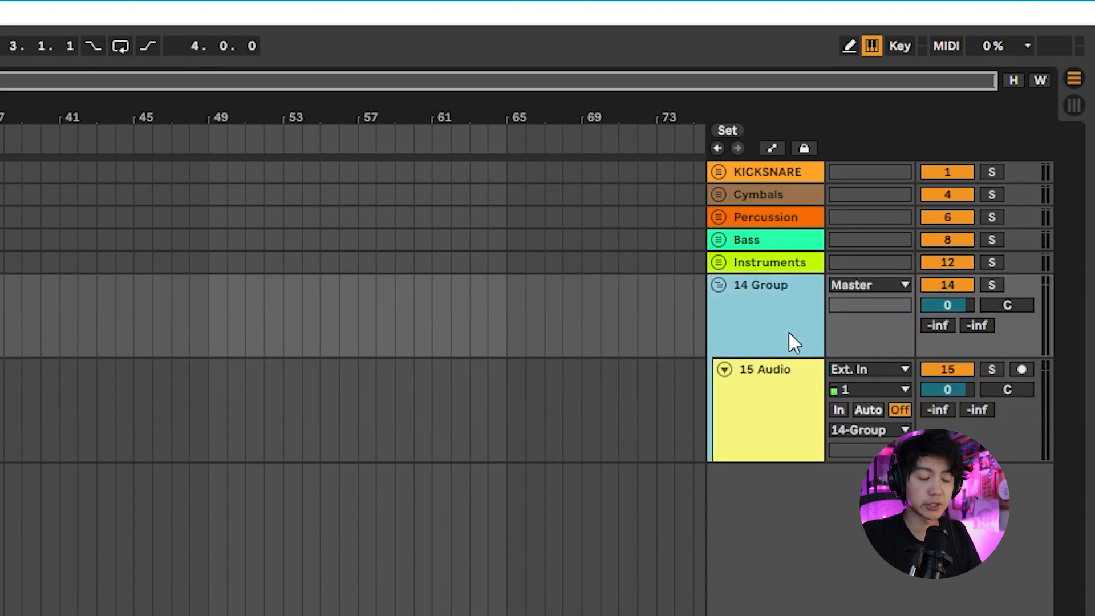
key("ctrl+r")
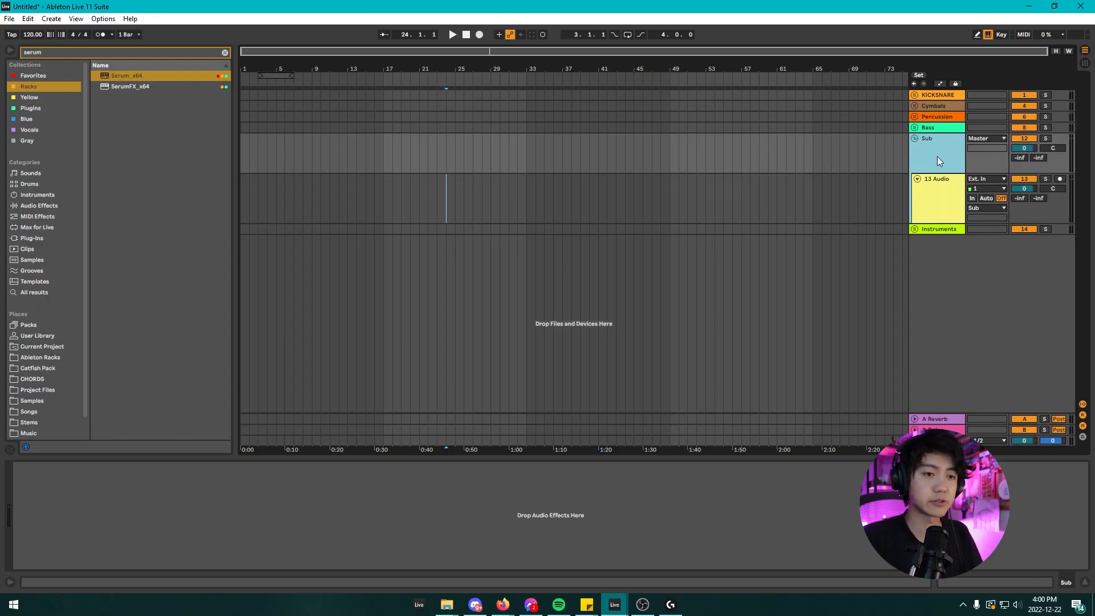
Step: Load EQ Eight on Sub with band 8 as a high cut at about 156 Hz
left_click(179, 53)
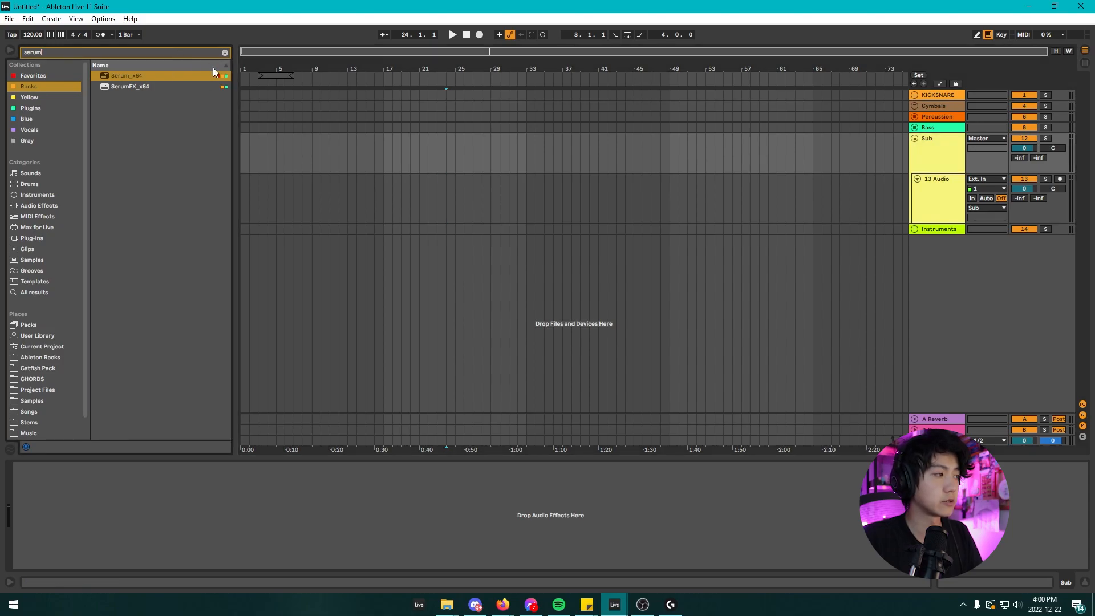
key("ctrl+a")
type("eq")
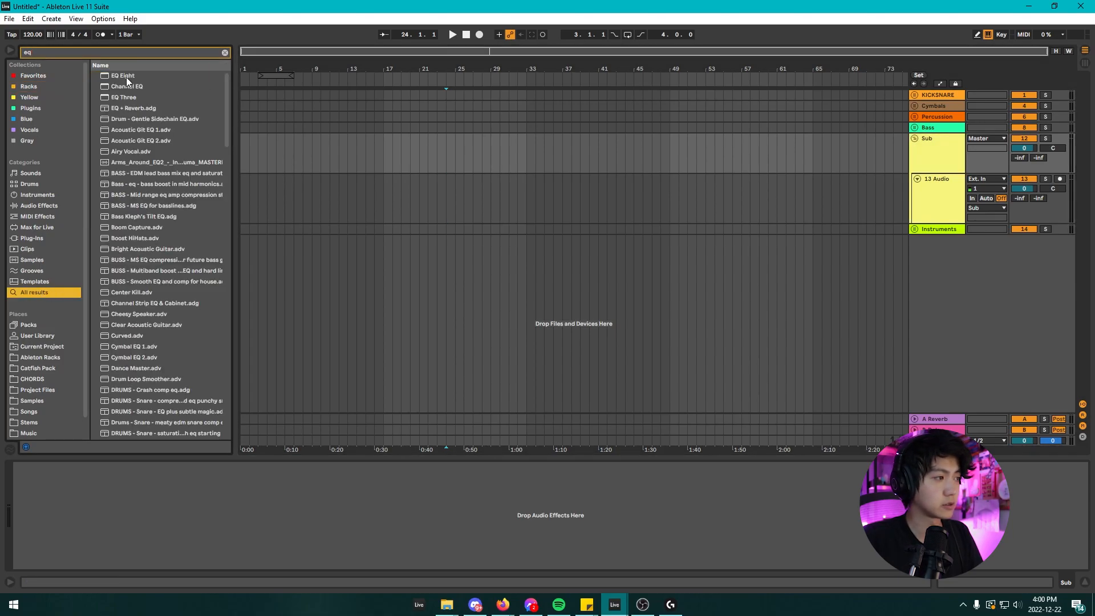
left_click_drag(126, 77, 702, 163)
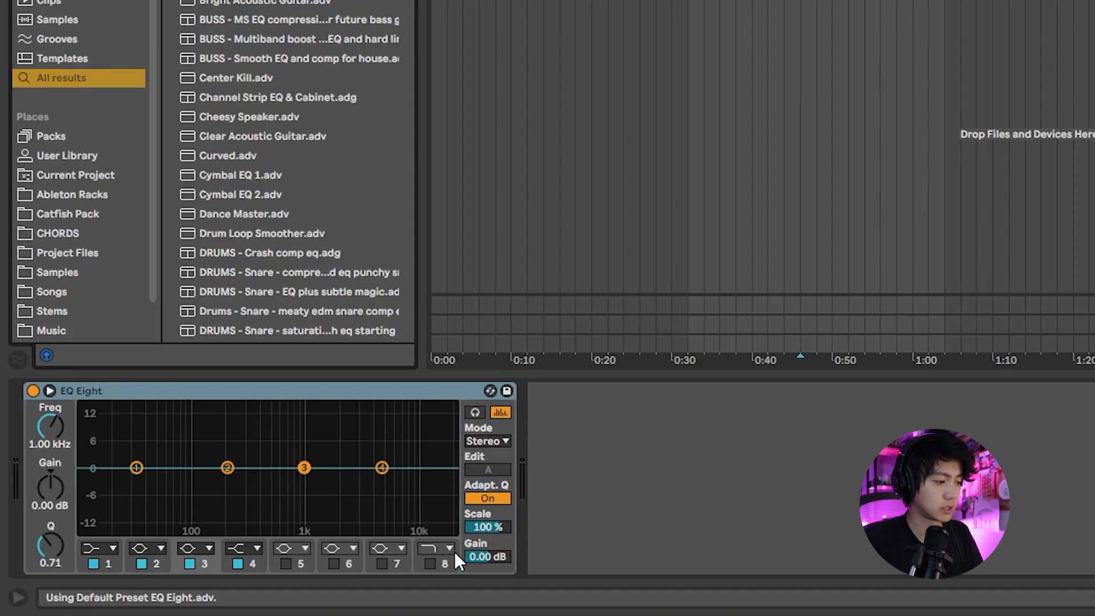
left_click(430, 564)
left_click_drag(50, 426, 50, 514)
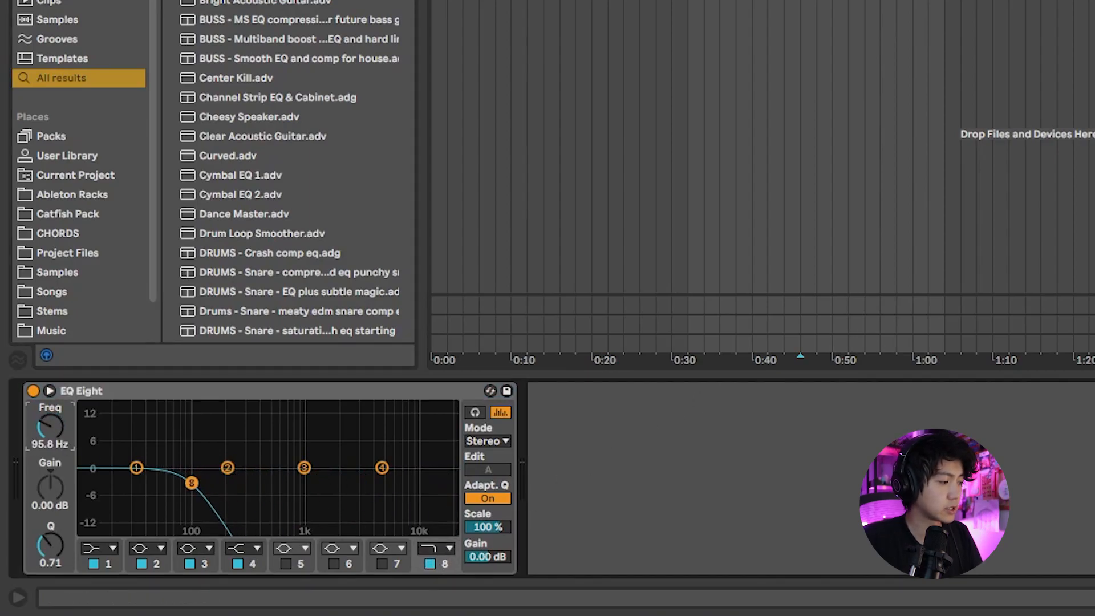
left_click_drag(50, 427, 50, 403)
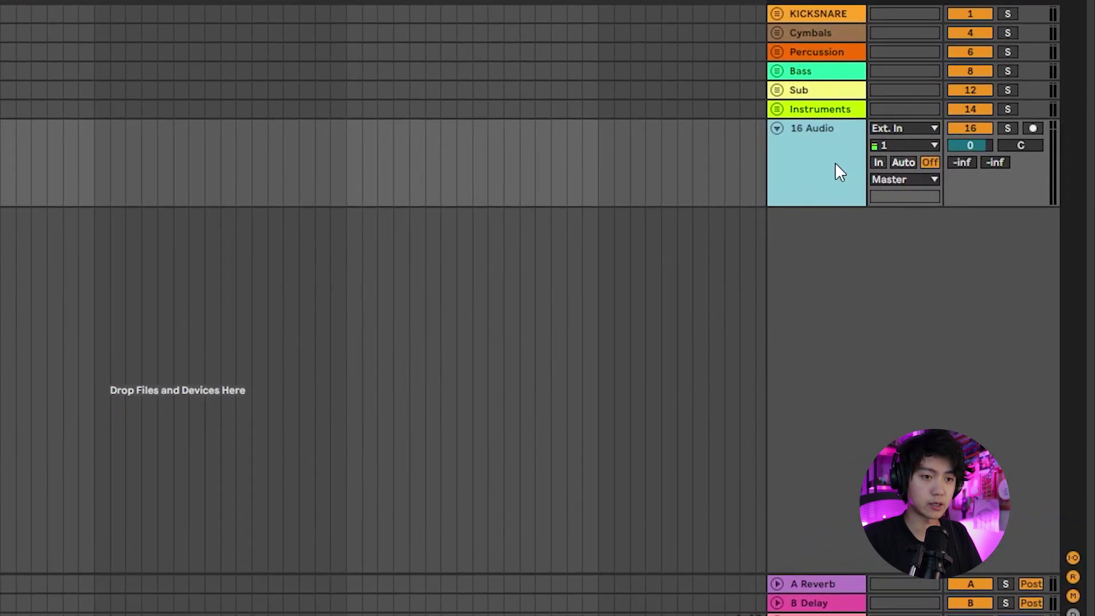
Step: Create an FX group holding three audio tracks
key("ctrl+g")
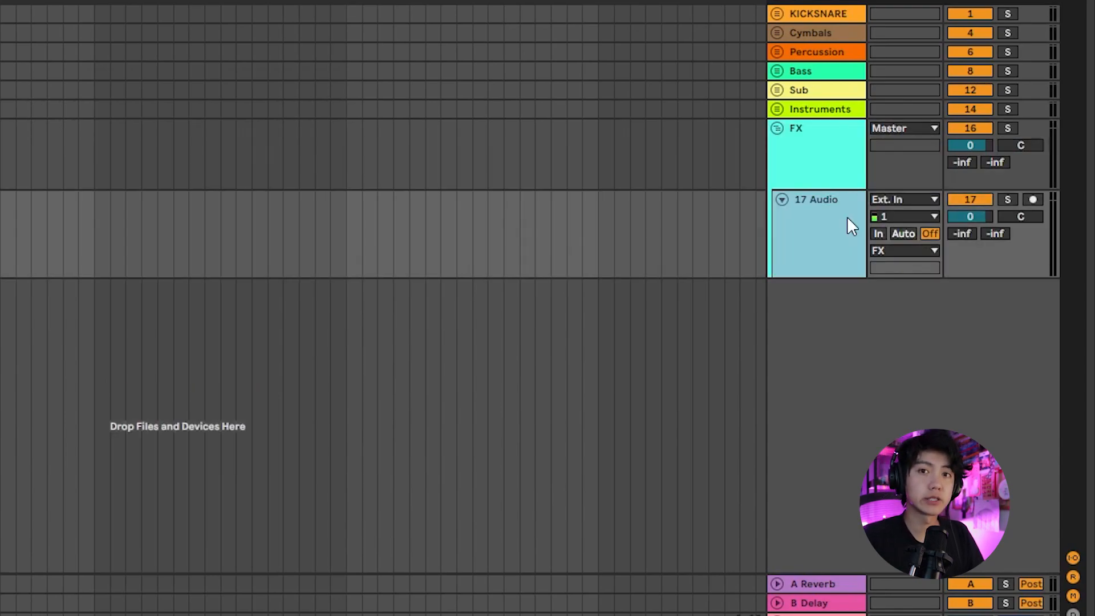
key("ctrl+t")
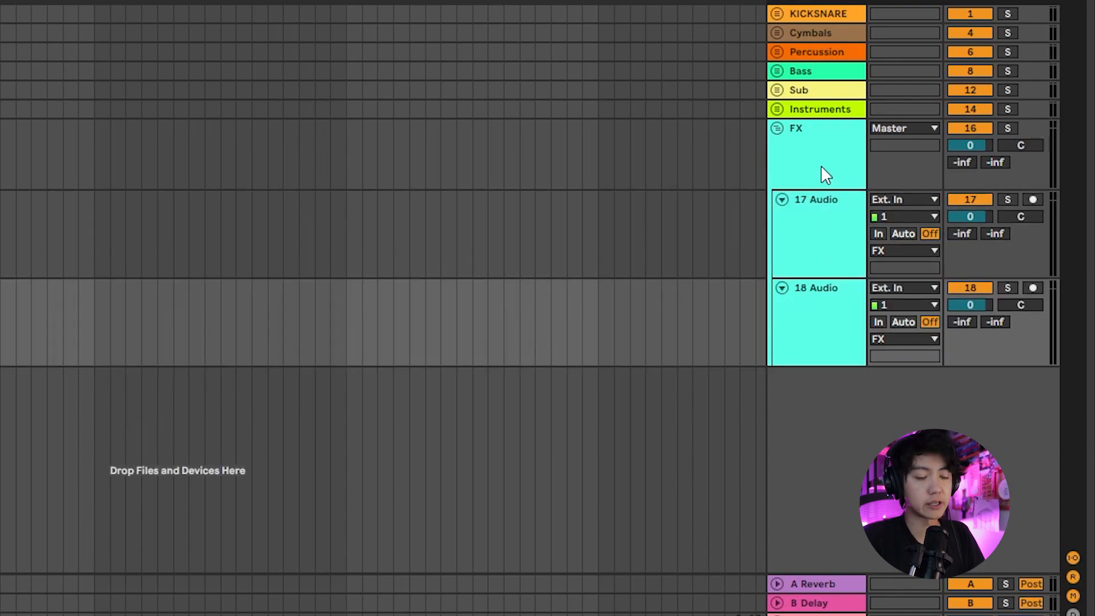
key("ctrl+t")
left_click(820, 174)
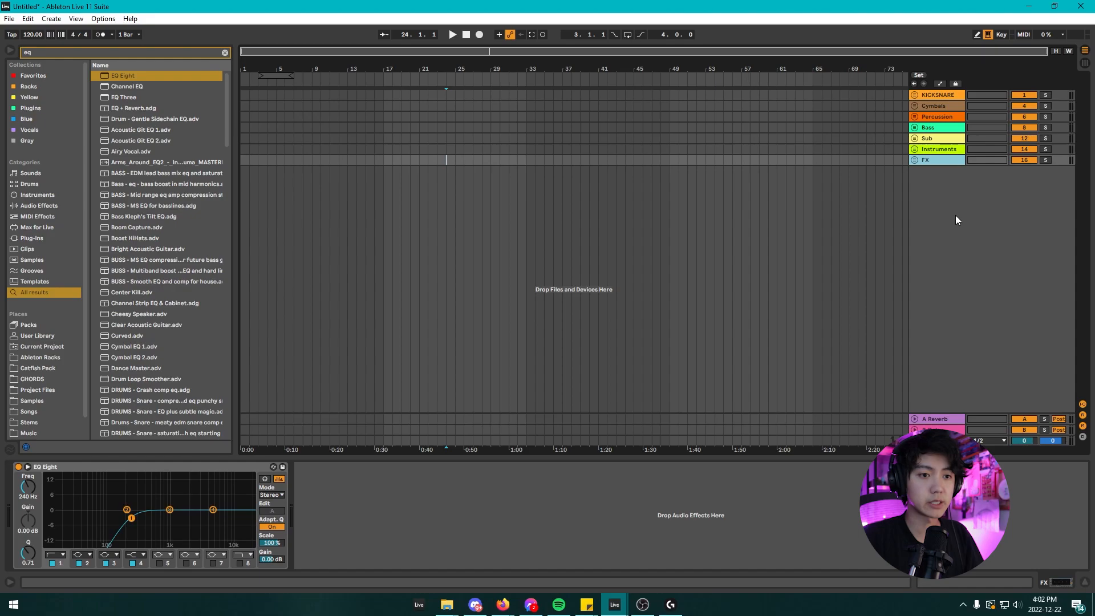
Step: Add an audio track below FX and group it as Vocals
key("ctrl+t")
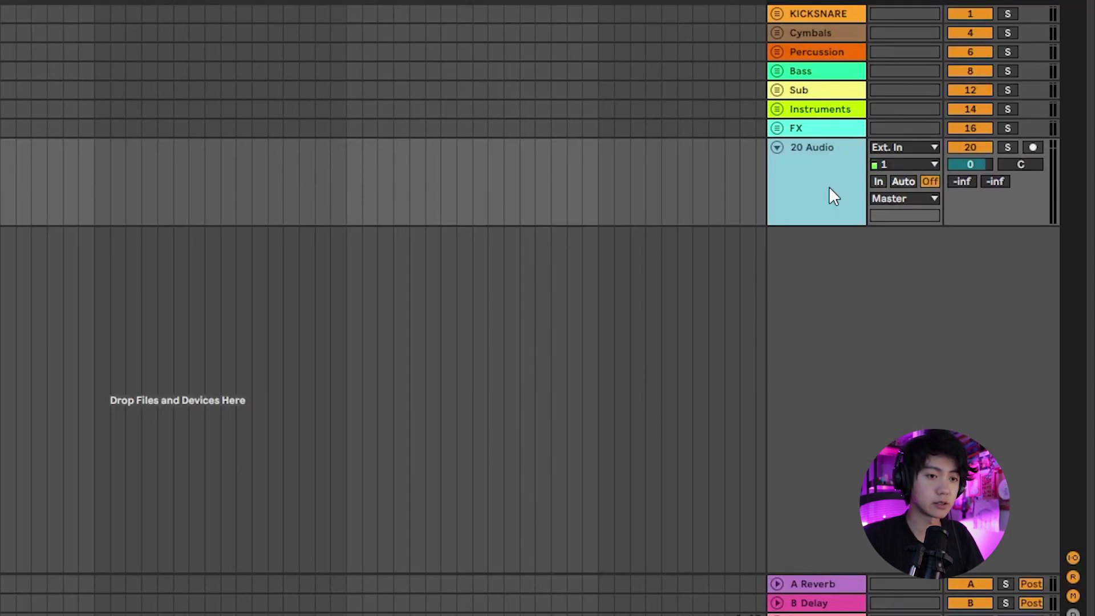
key("ctrl+g")
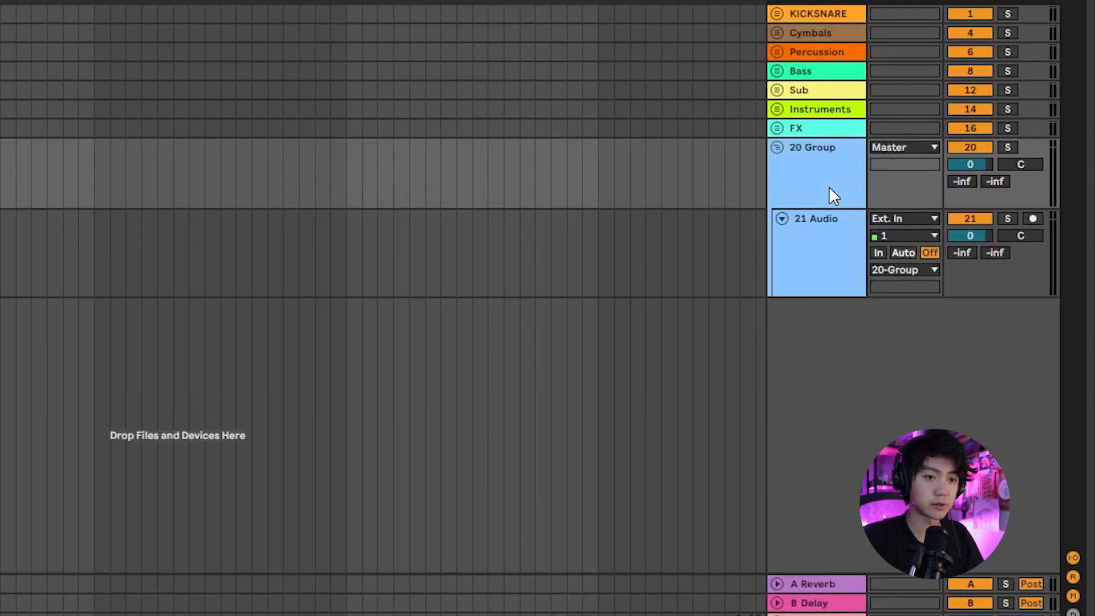
key("ctrl+r")
type("Vocals")
key("Return")
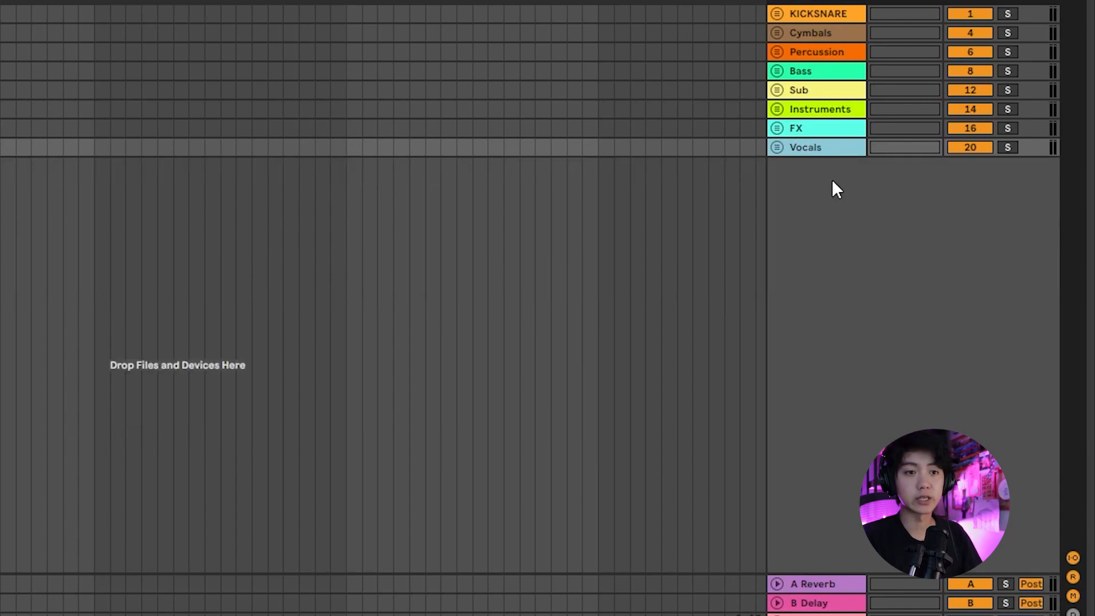
Step: Add an audio track grouped as Ambience and delete the leftover empty audio track
key("ctrl+t")
key("ctrl+g")
key("ctrl+r")
type("Amb")
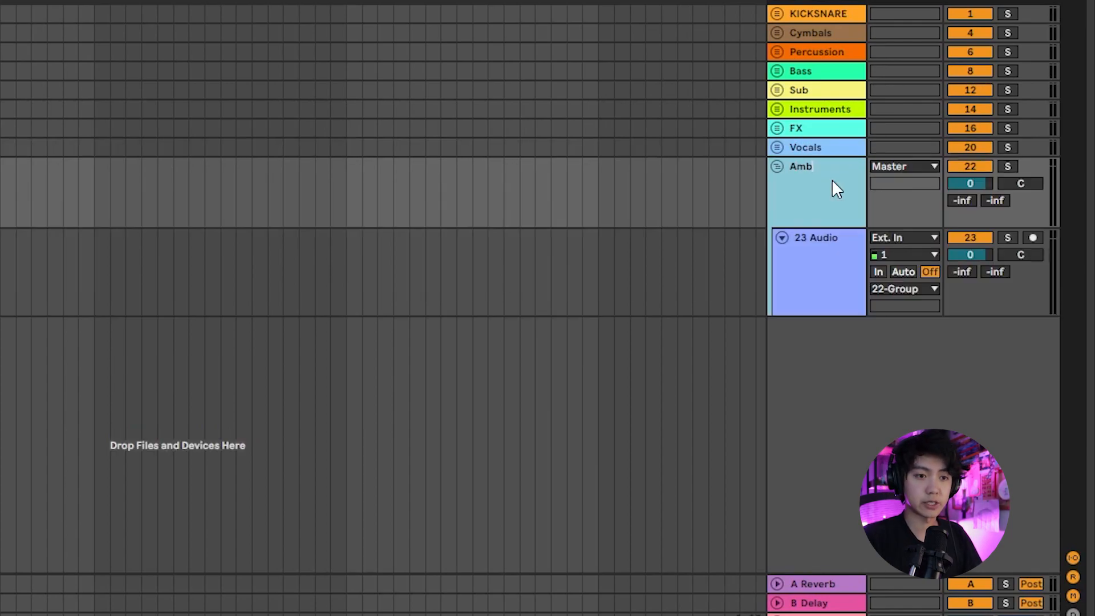
type("ience")
key("Return")
type("eq")
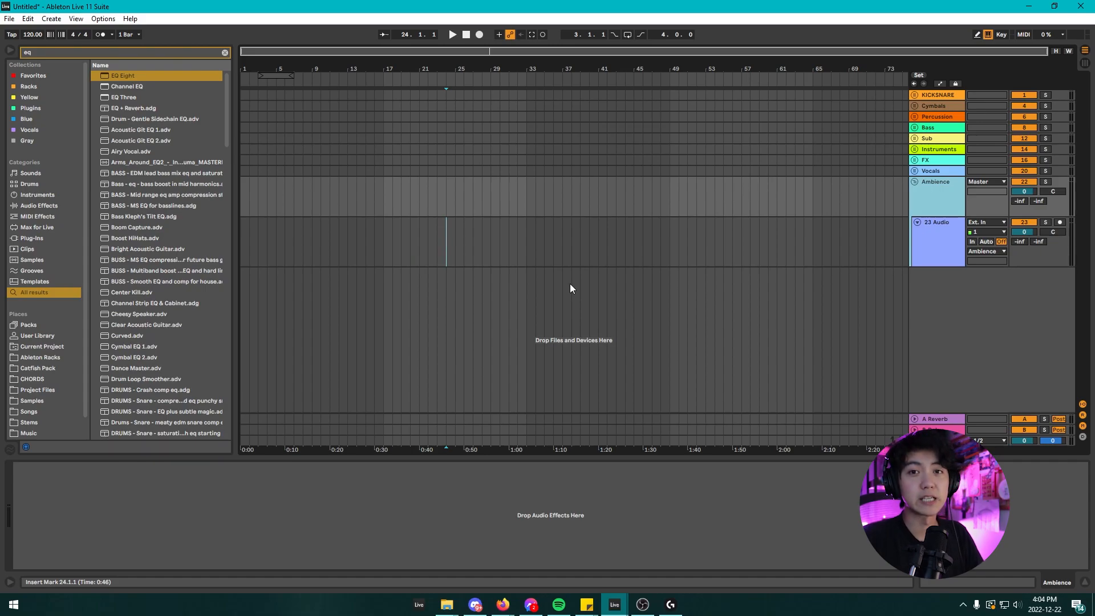
key("Delete")
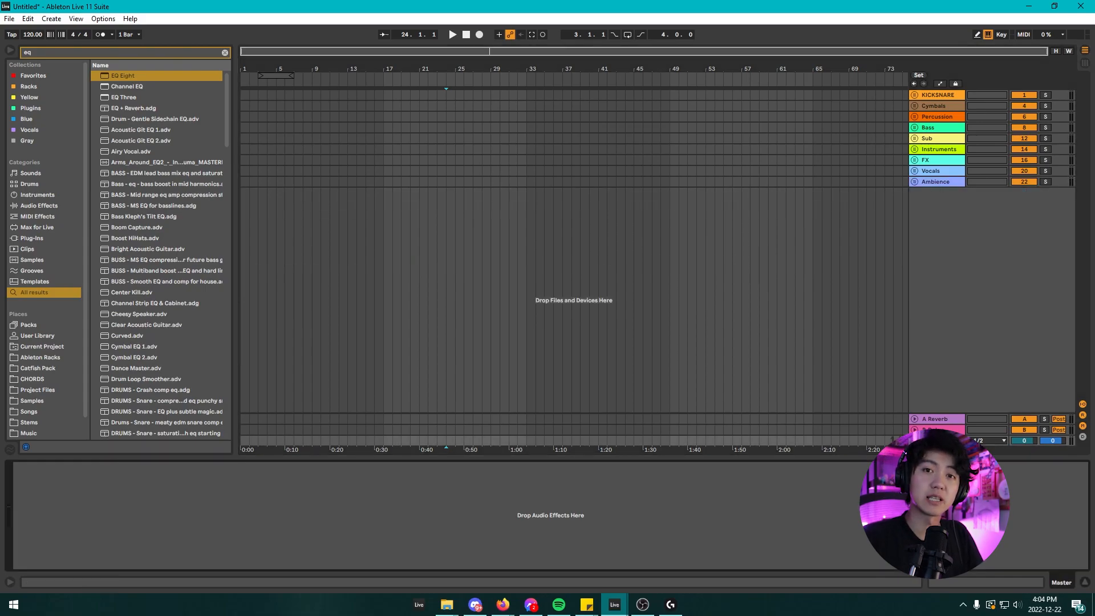
Step: Load Utility onto the enlarged Master track with Bass Mono set to 155 Hz
left_click_drag(960, 428, 960, 380)
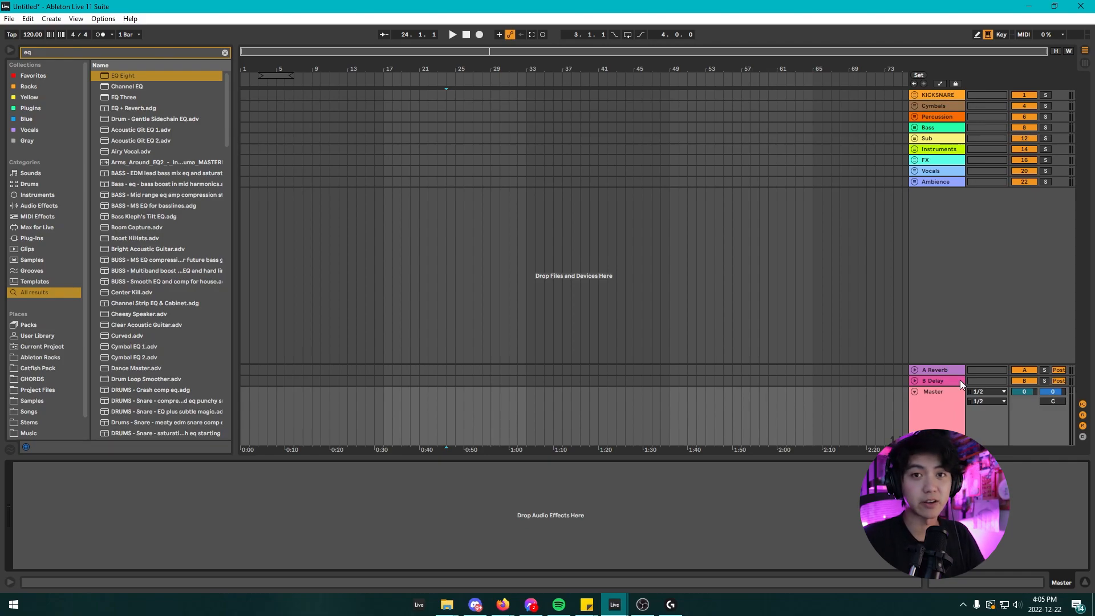
type("utility")
left_click_drag(139, 80, 97, 487)
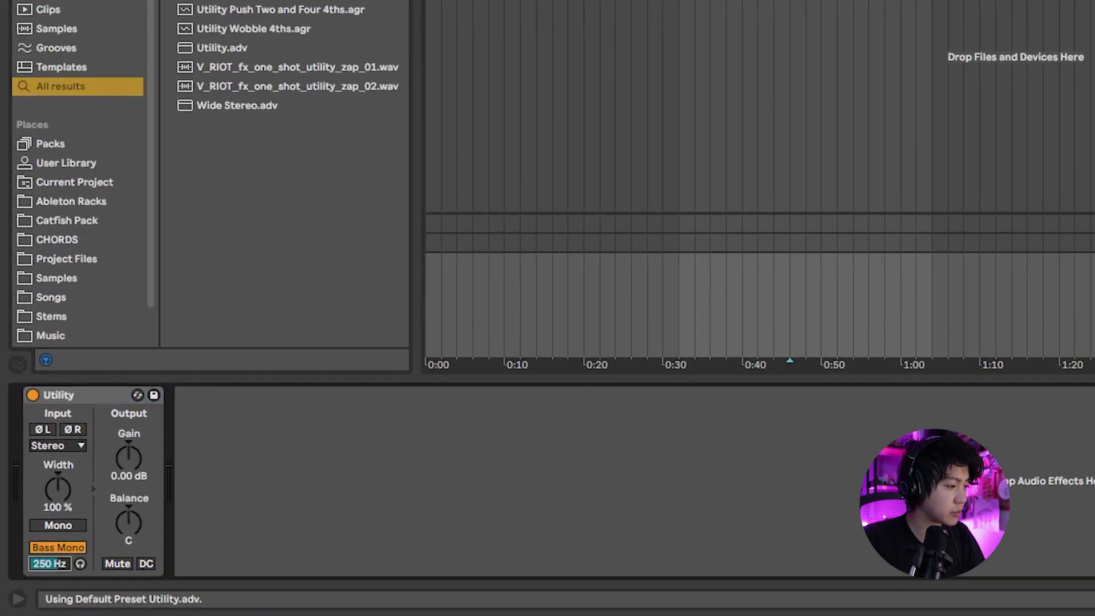
type("134")
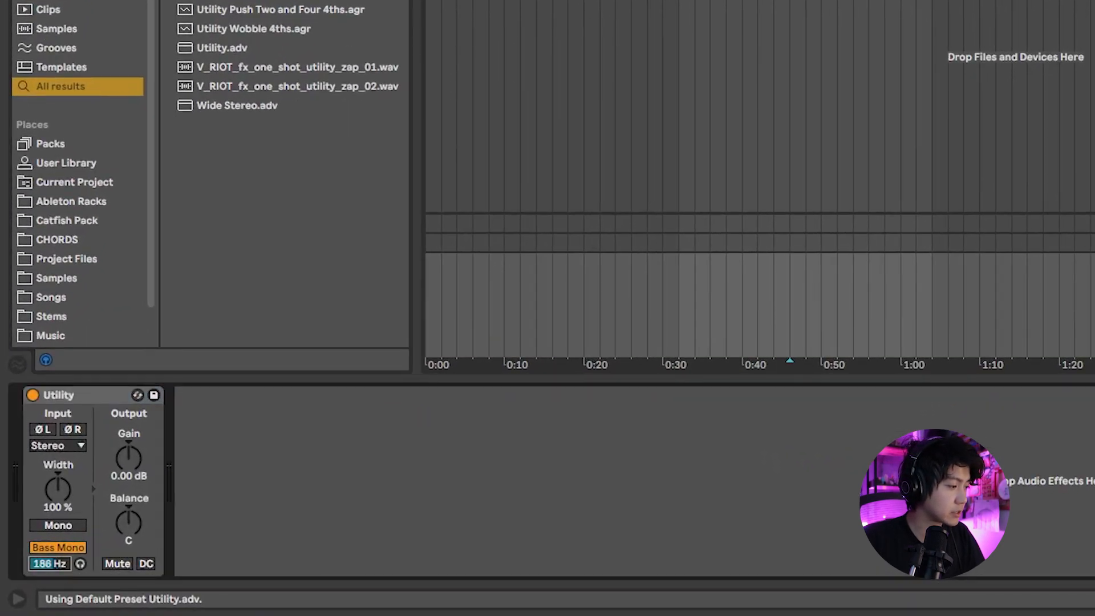
key("Return")
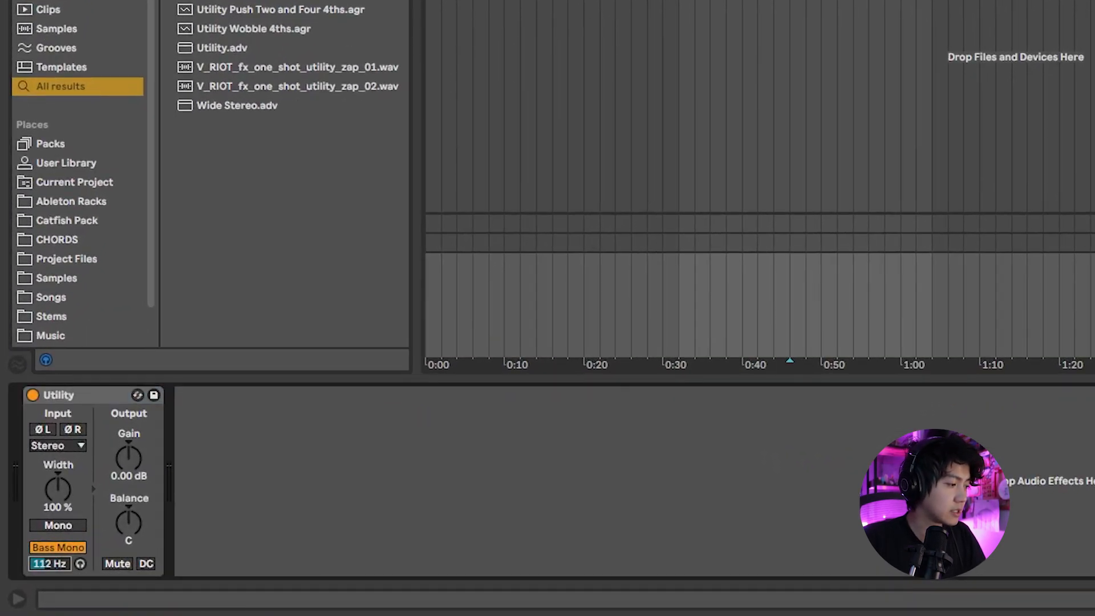
type("145")
key("Return")
type("155")
key("Return")
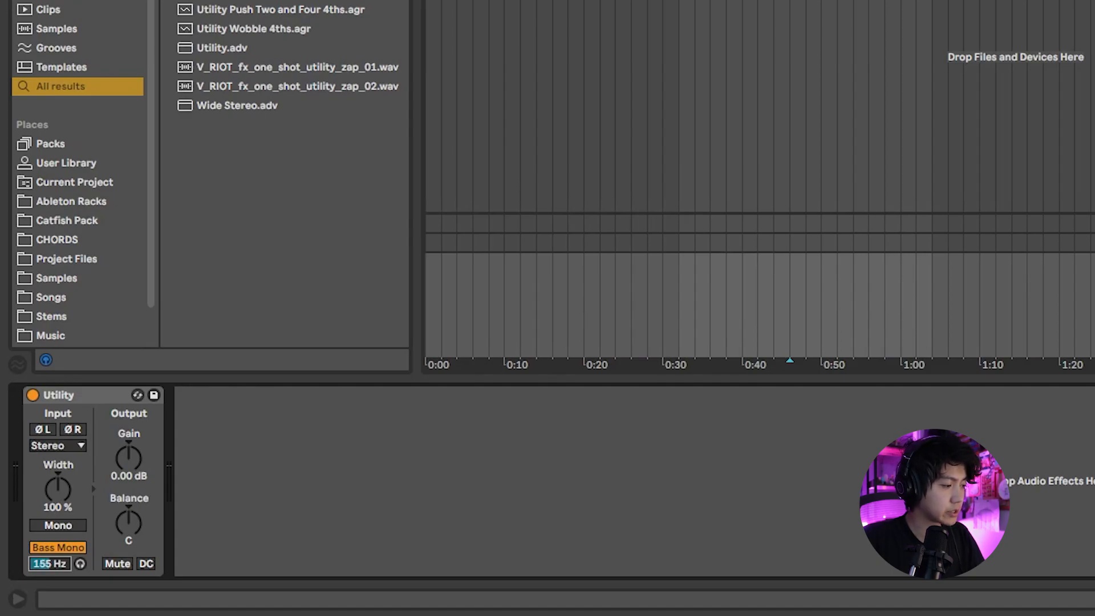
scroll(269, 44, "up", 10)
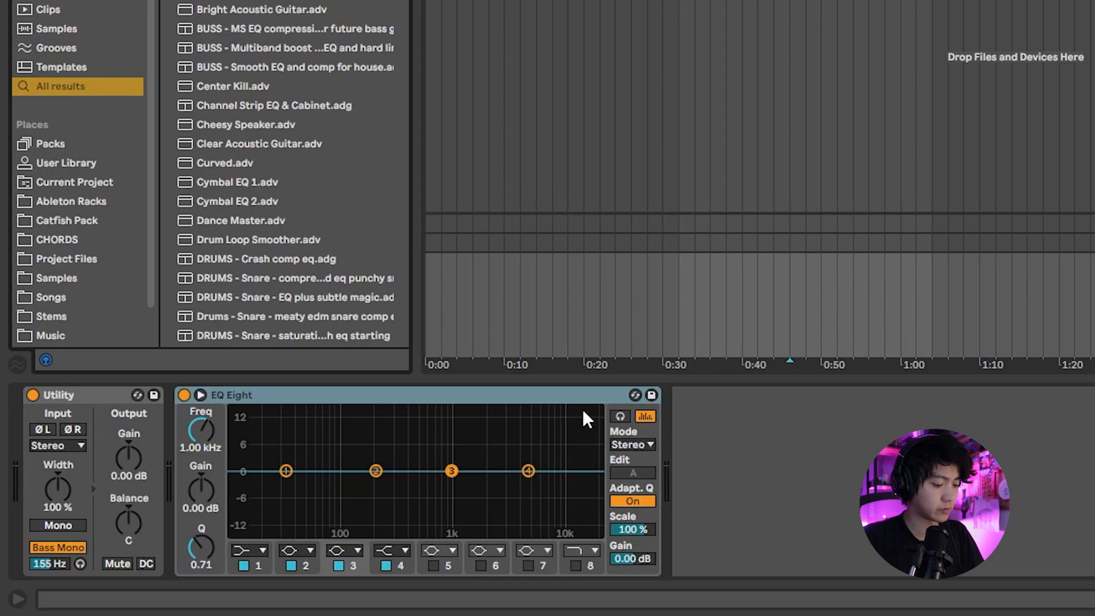
key("BackSpace")
key("BackSpace")
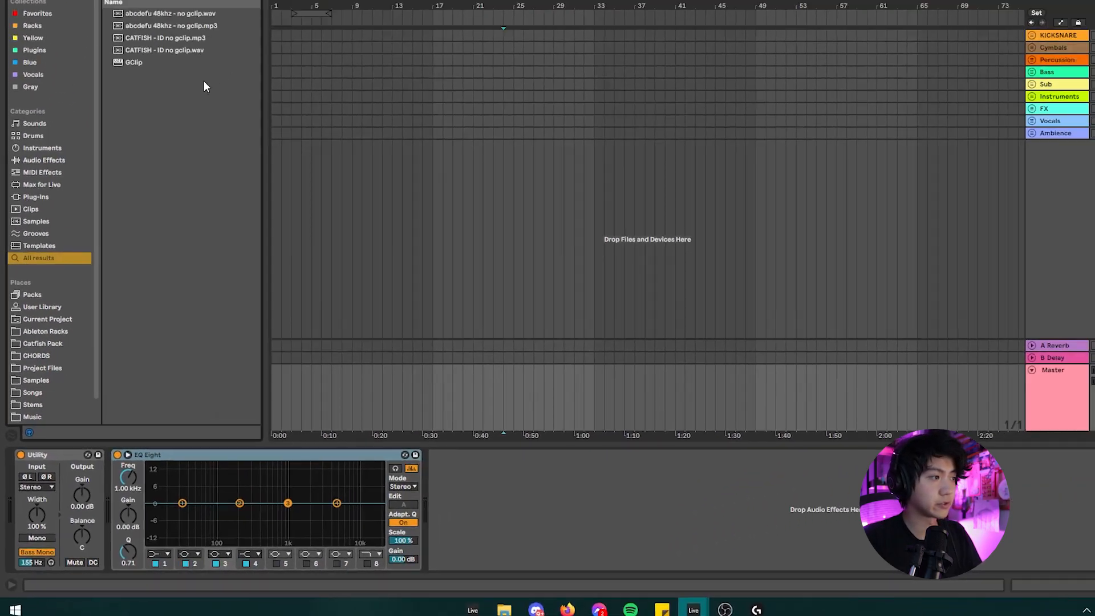
Step: Add GClip and then the Catf Analyze rack to the Master chain
double_click(181, 122)
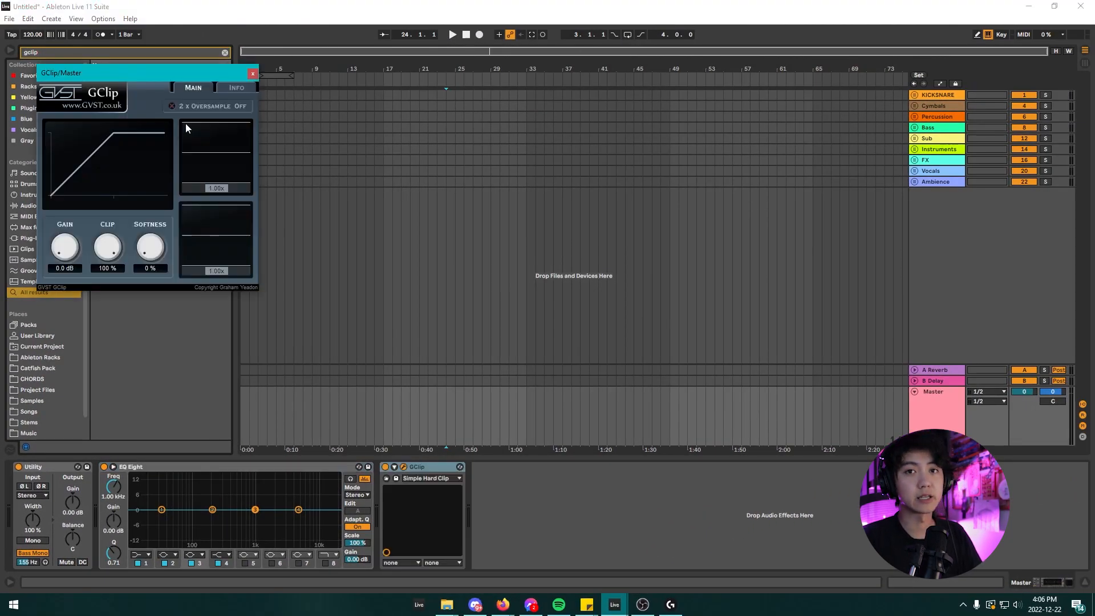
left_click_drag(178, 80, 464, 144)
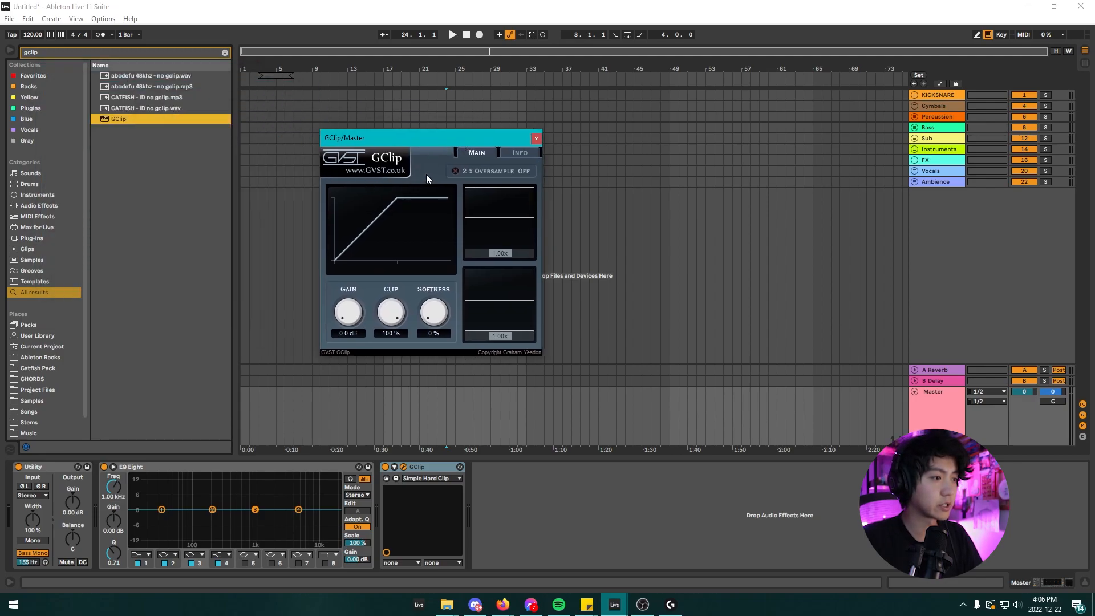
left_click(536, 138)
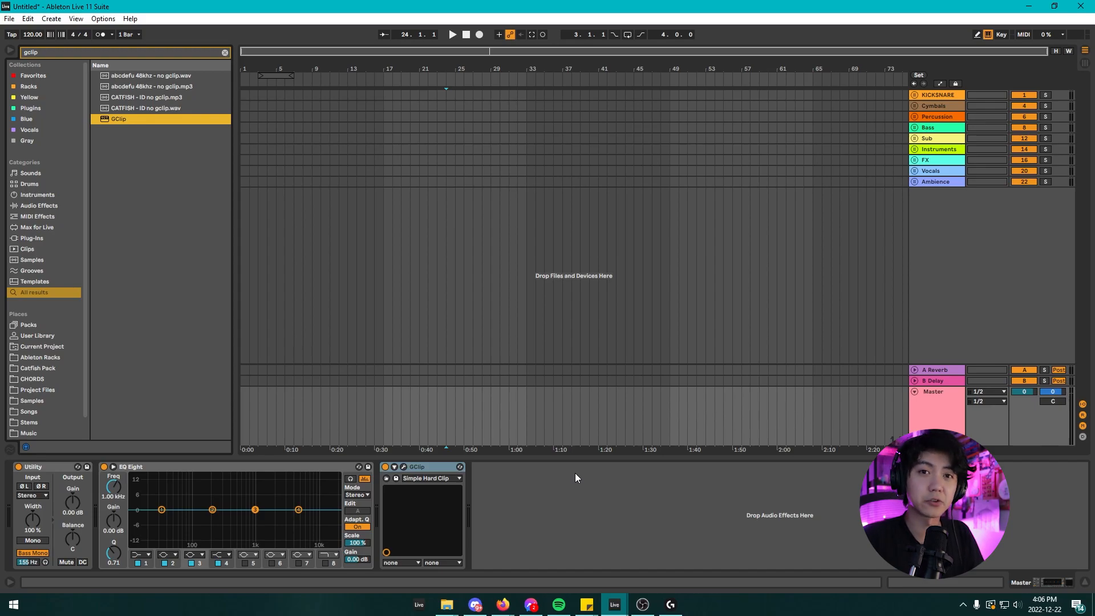
left_click(213, 54)
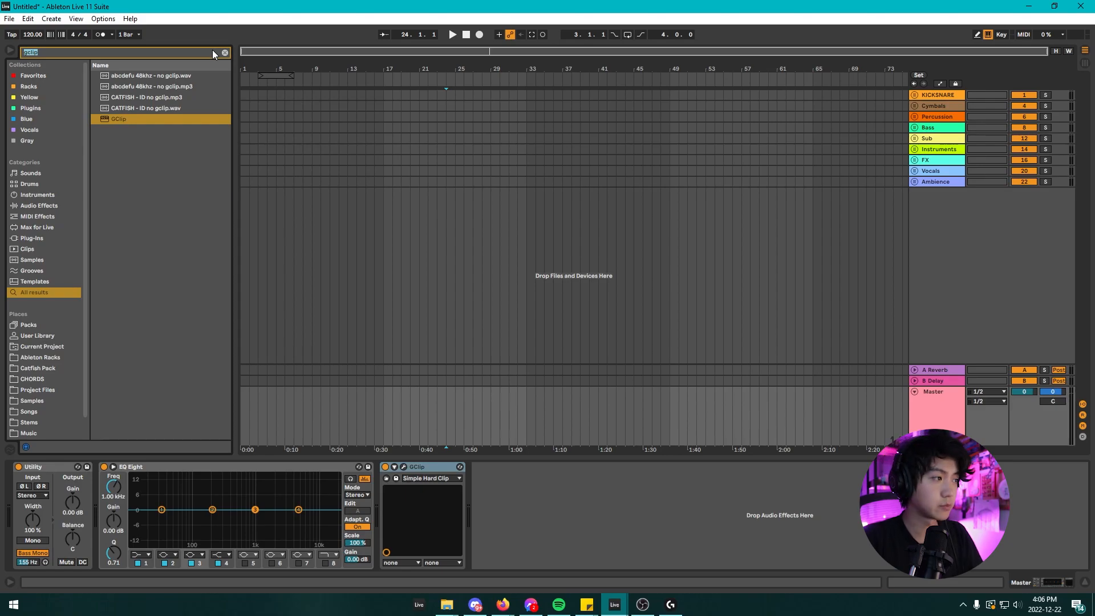
type("catf")
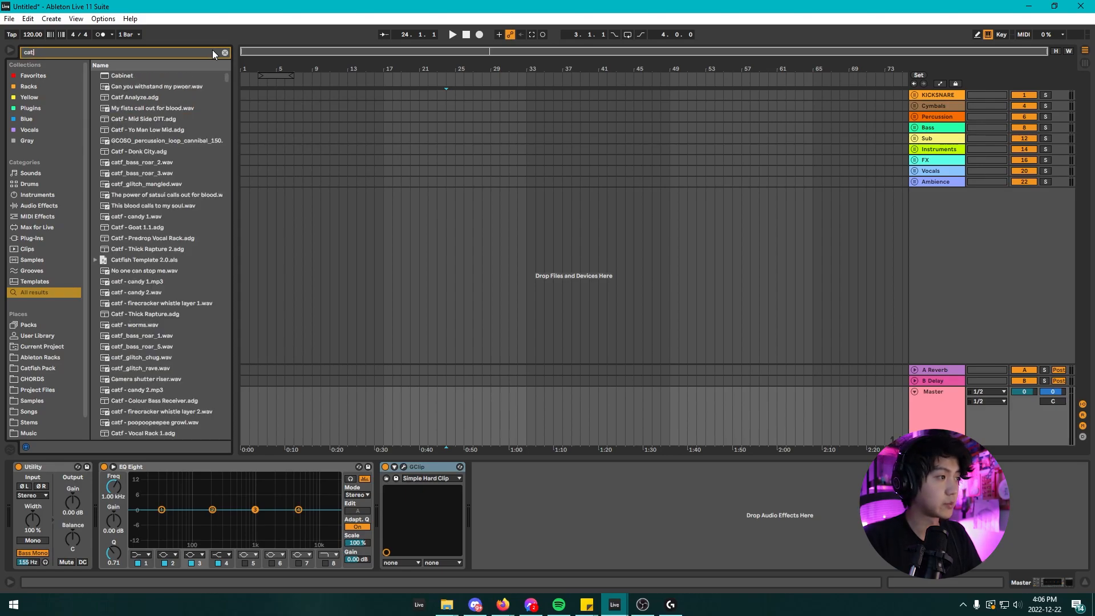
double_click(166, 76)
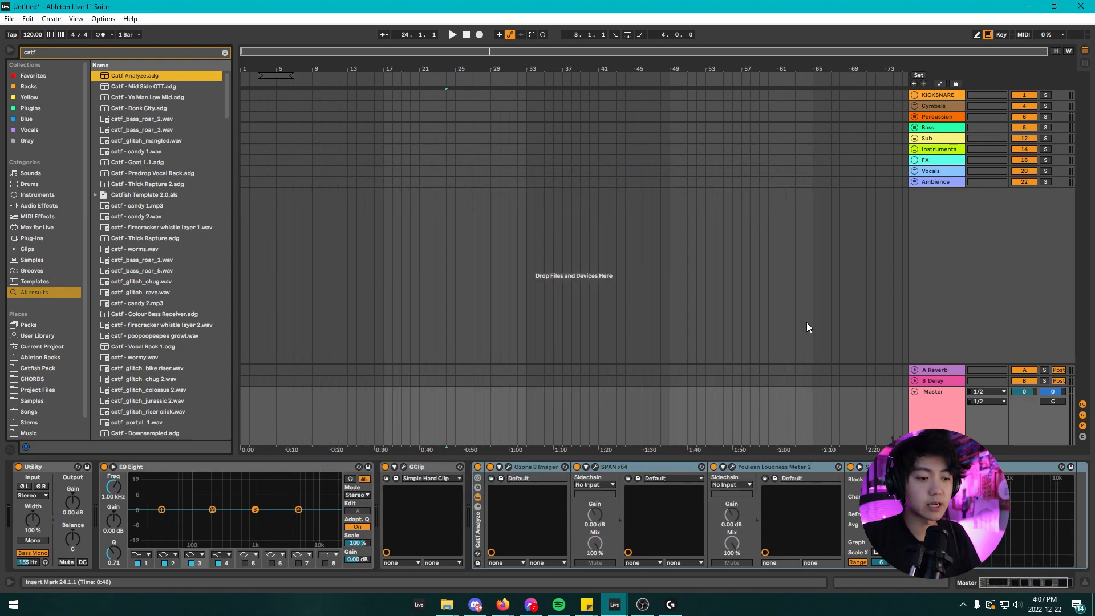
Step: Show the SPAN analyzer and Youlean Loudness Meter windows from the Catf Analyze rack, then close them
left_click(509, 466)
left_click(594, 466)
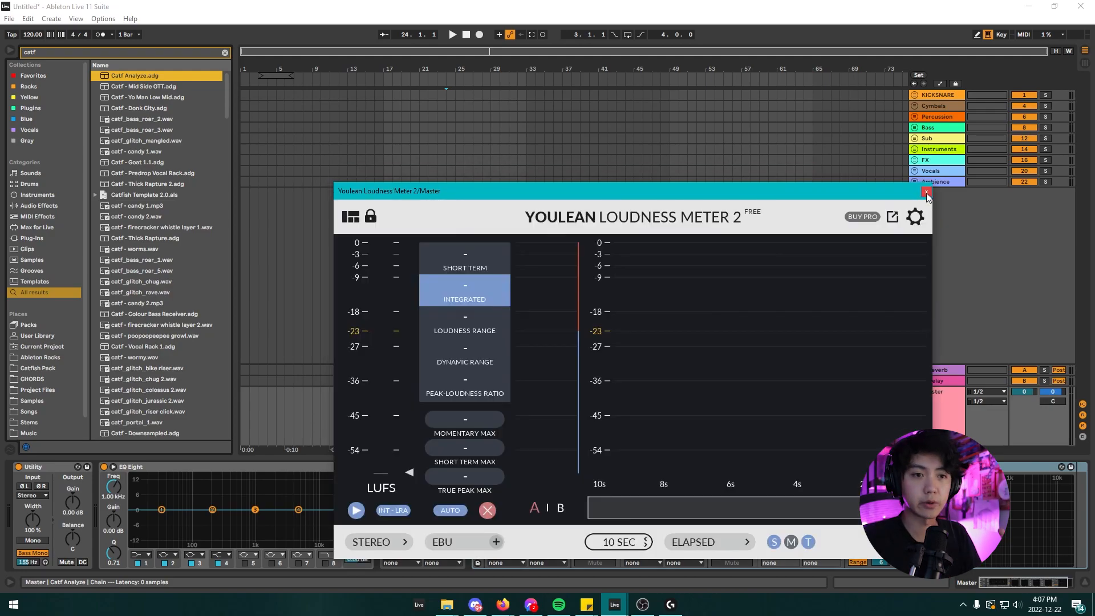
left_click(926, 193)
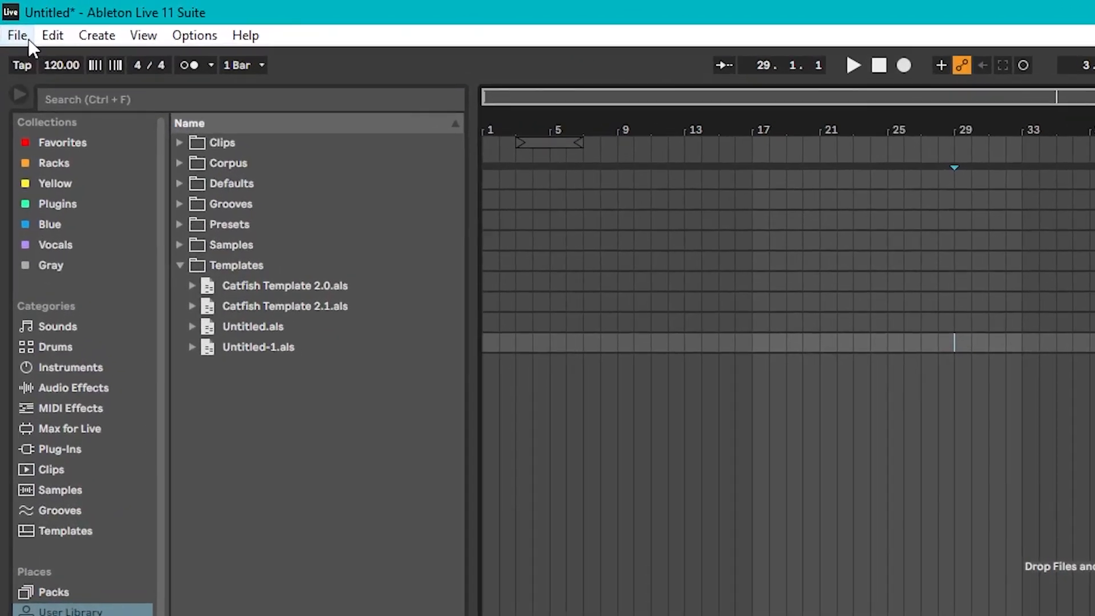
Step: Save the set as the default Live Set, renamed MyAbletonTemplate.als in Templates
left_click(9, 18)
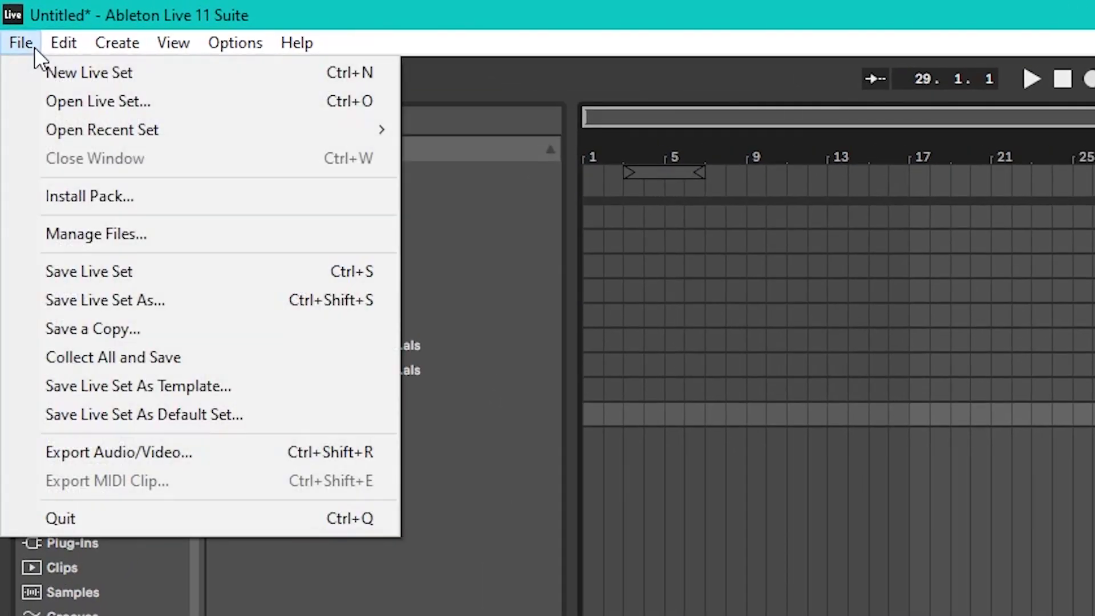
left_click(292, 424)
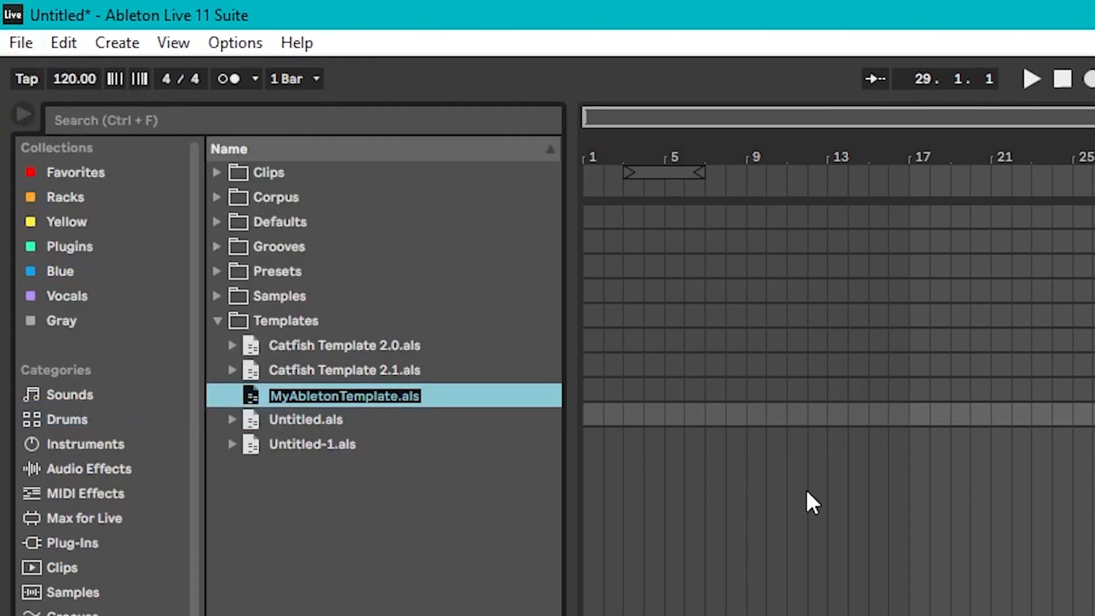
key("BackSpace")
type("MyA")
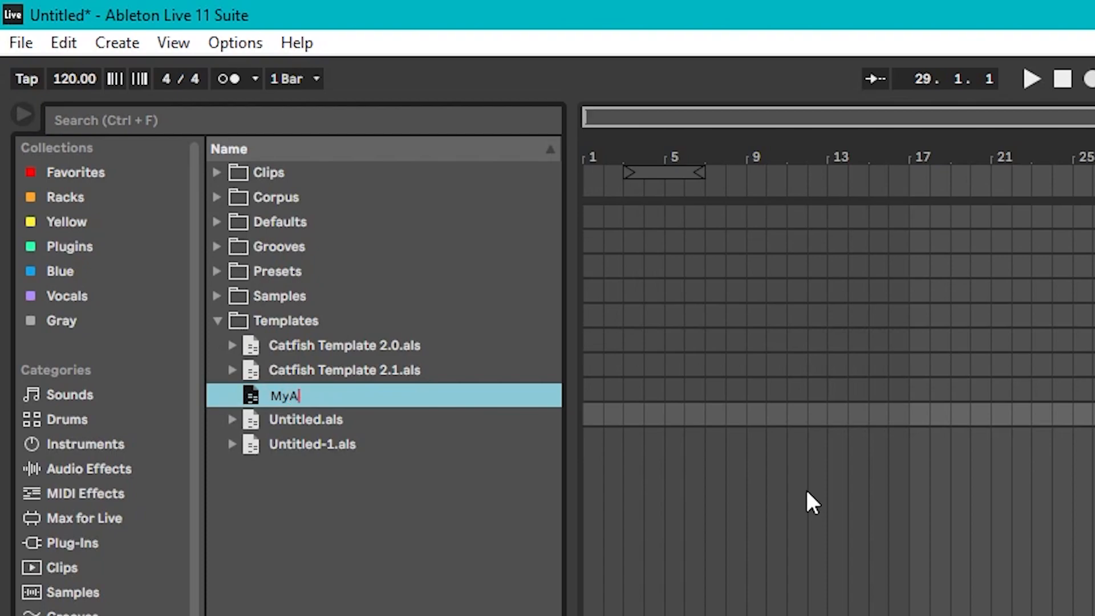
type("bleton")
type("Template")
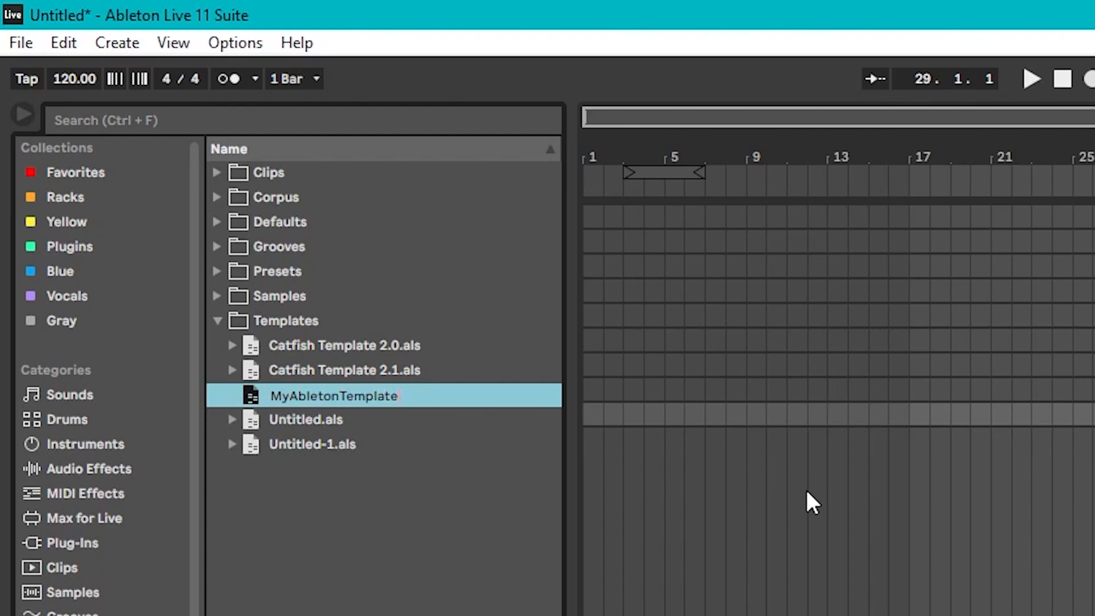
key("Return")
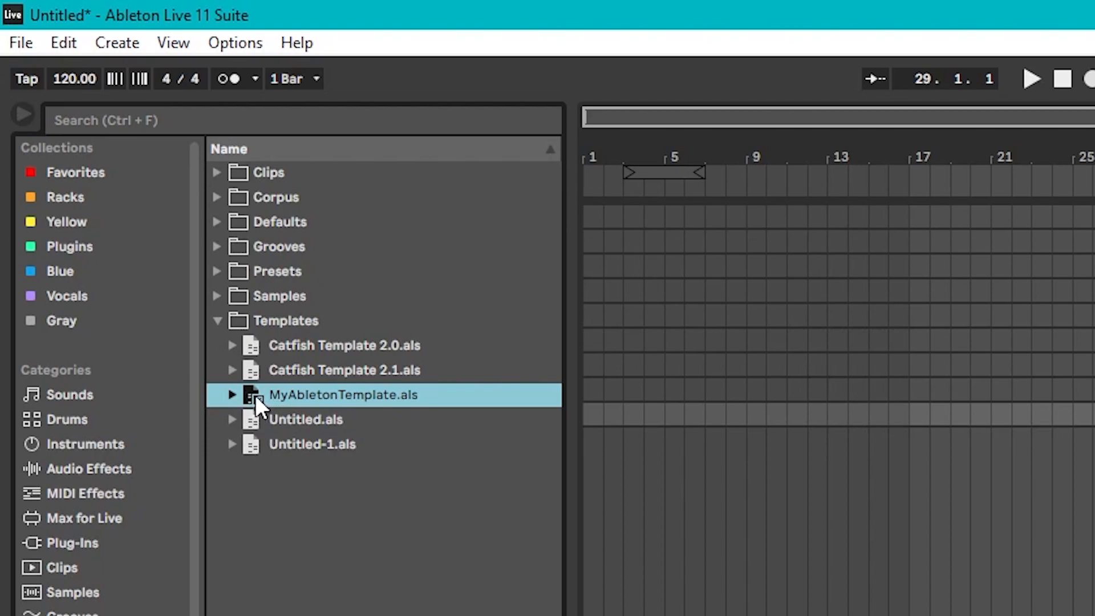
Step: Bring up the browser actions for MyAbletonTemplate.als and then Catfish Template 2.1.als
right_click(313, 405)
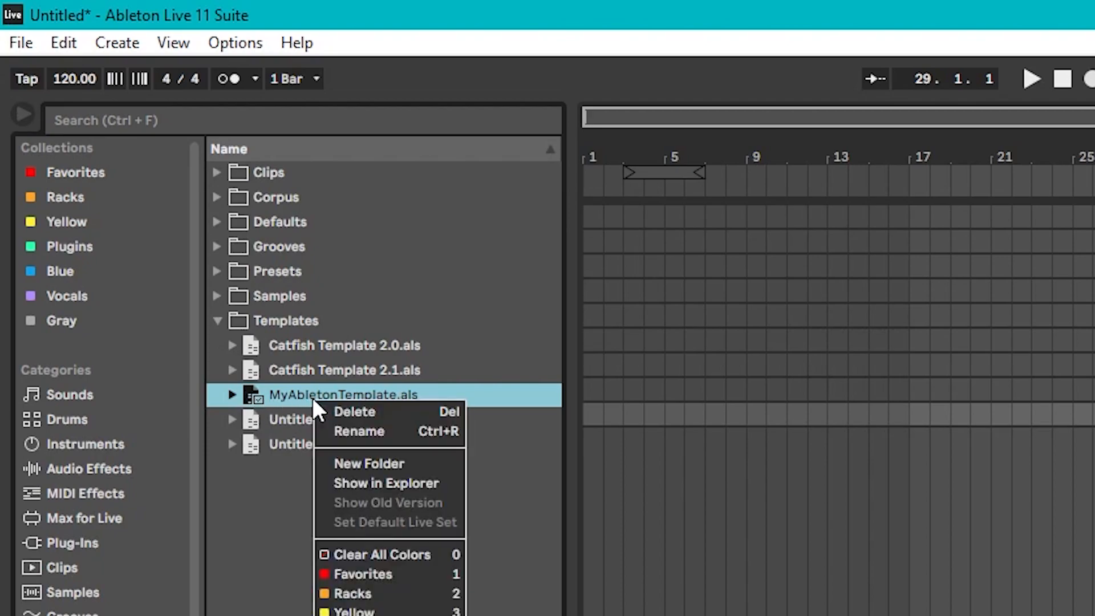
left_click(514, 481)
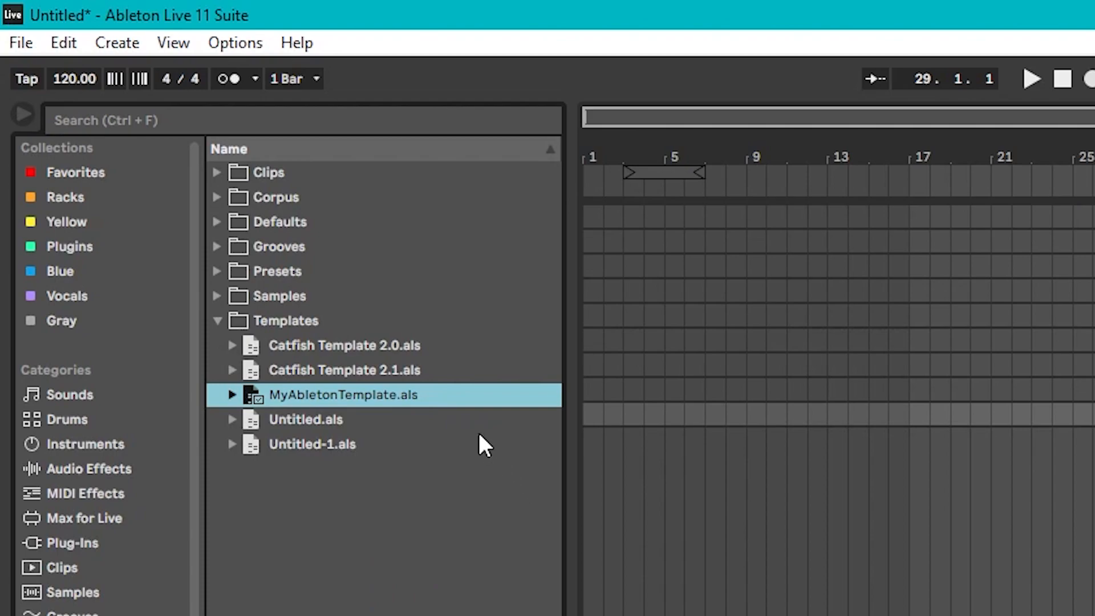
left_click(392, 374)
right_click(344, 367)
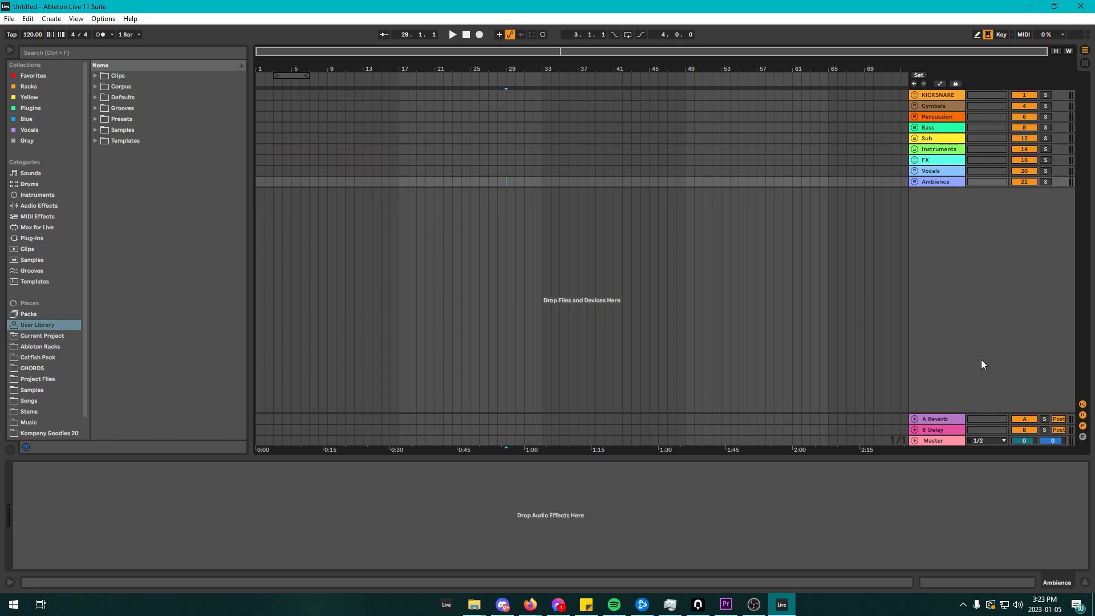
Step: Show the Master track's device chain: Utility, EQ Eight, GClip and the Catf Analyze rack
left_click(918, 439)
left_click(939, 413)
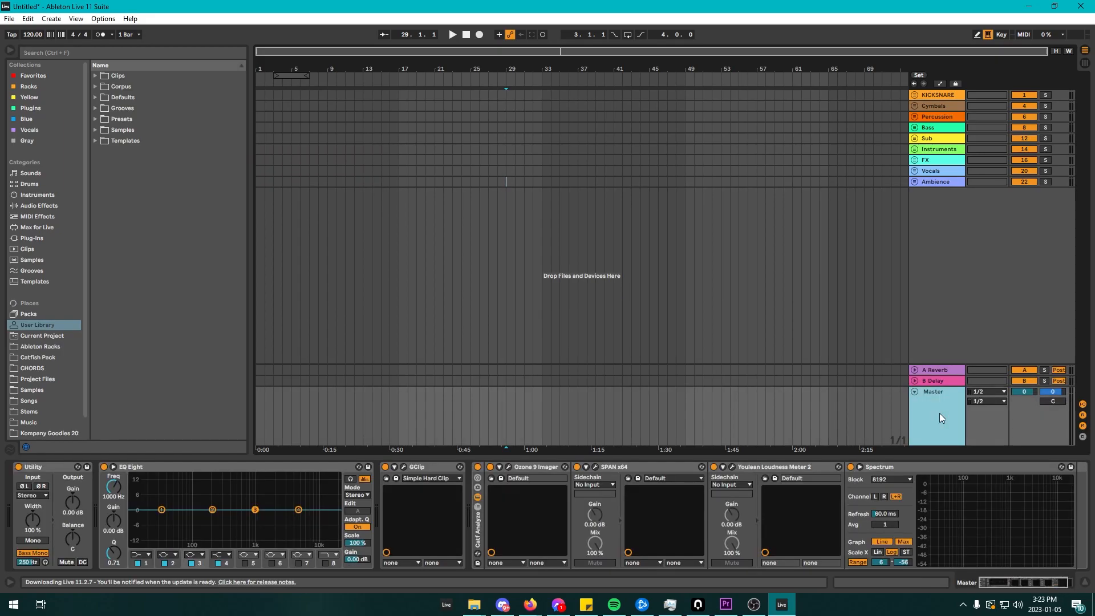